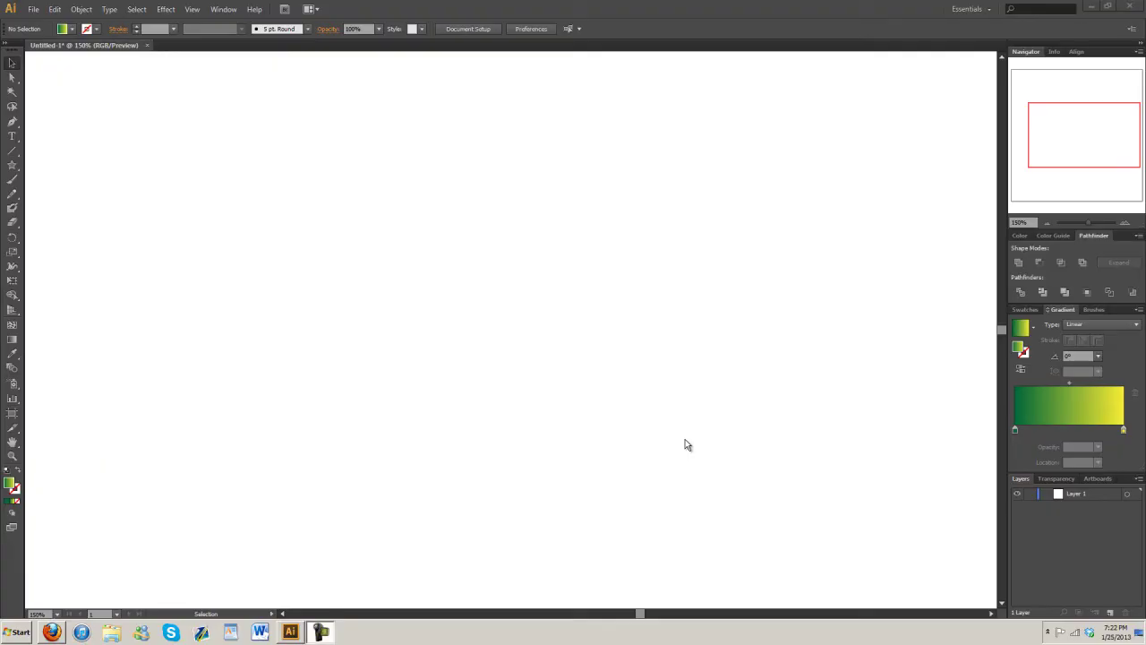
- Zoom out to 66.67% in the Navigator and pan so the whole blank artboard is visible
click(1050, 224)
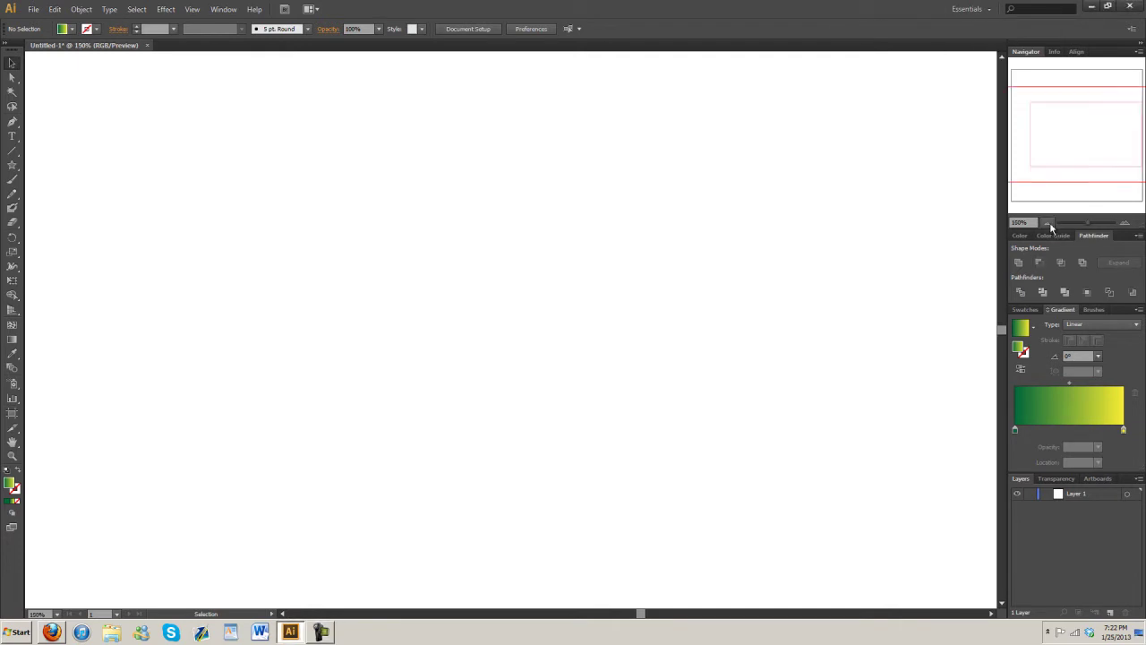
click(1049, 224)
drag(1074, 185, 1087, 142)
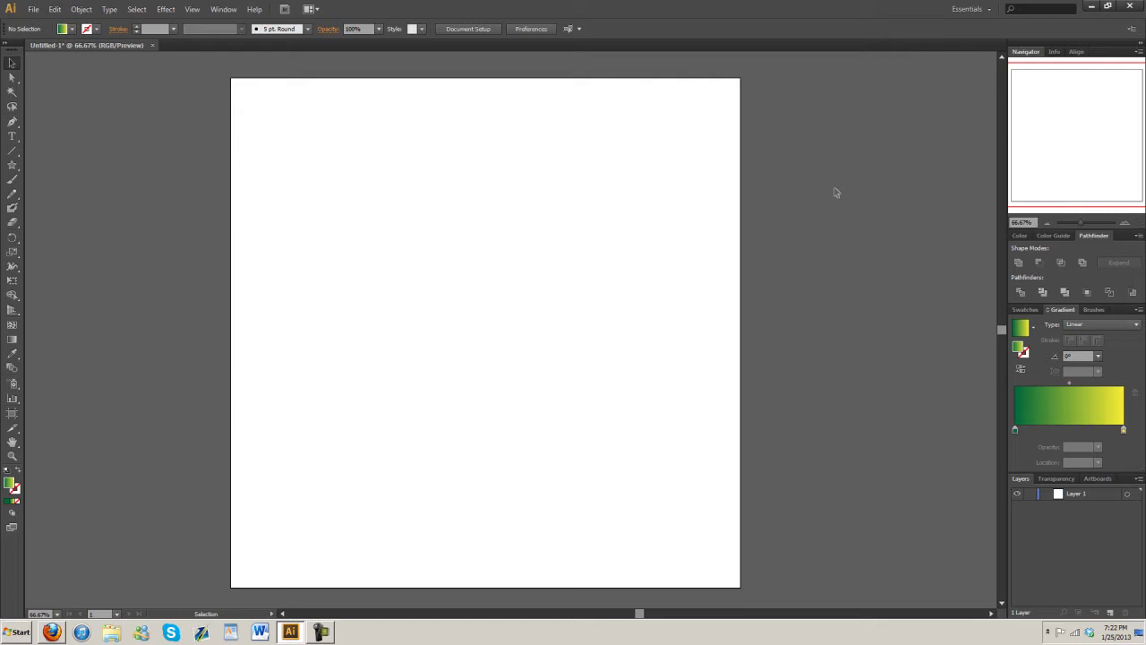
drag(1052, 140, 1091, 142)
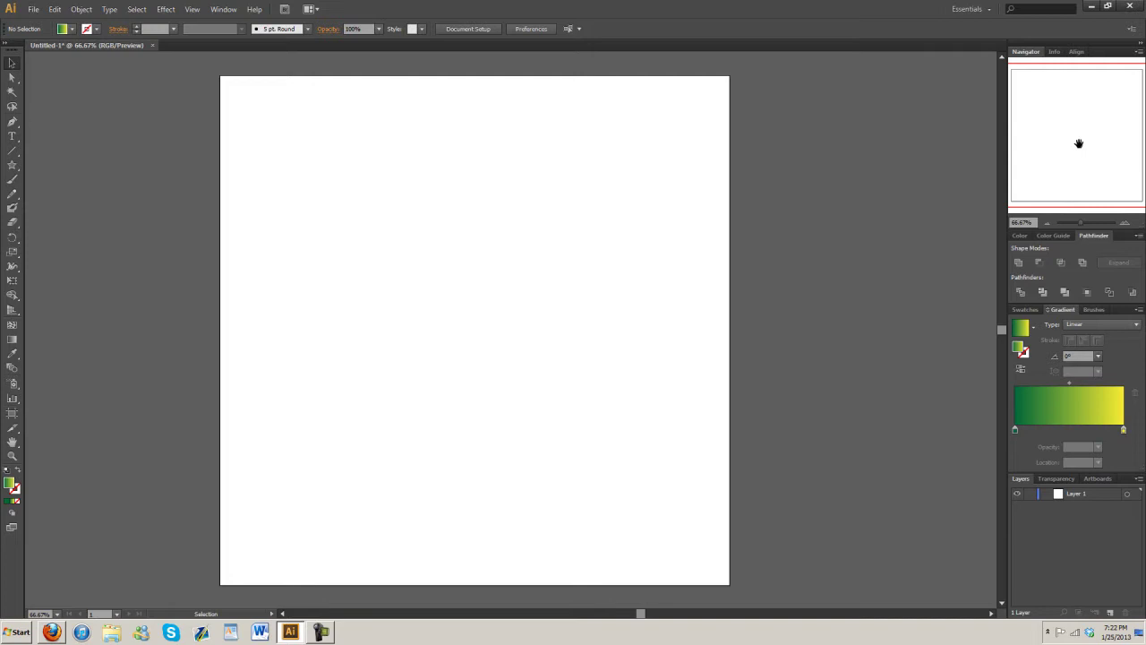
drag(1079, 144, 1083, 142)
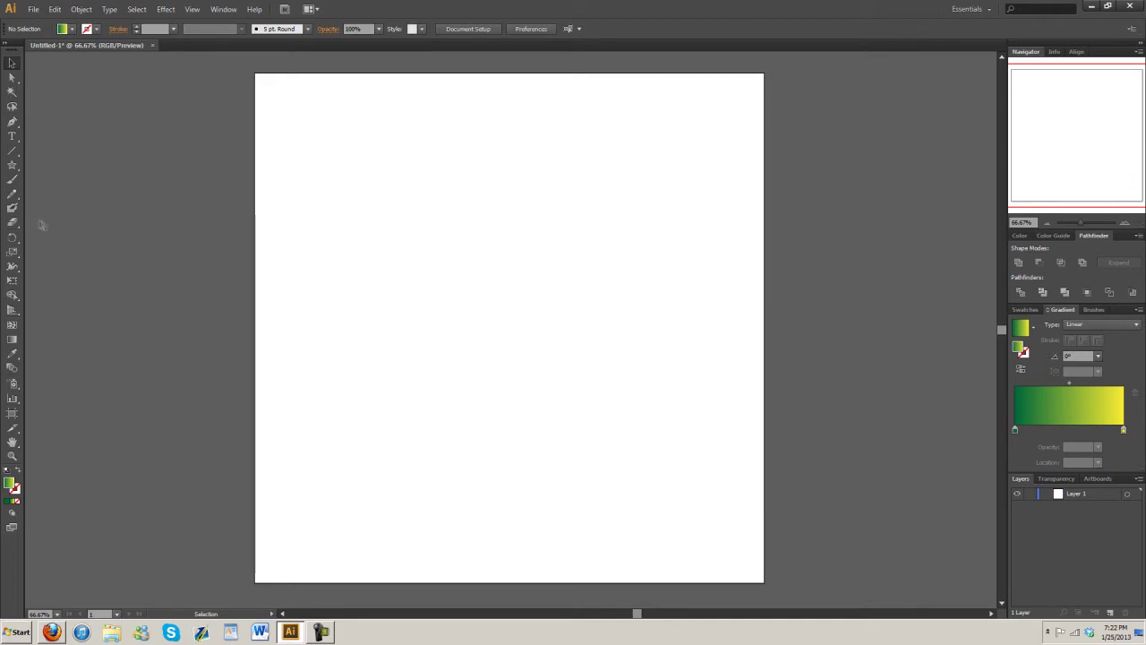
click(12, 165)
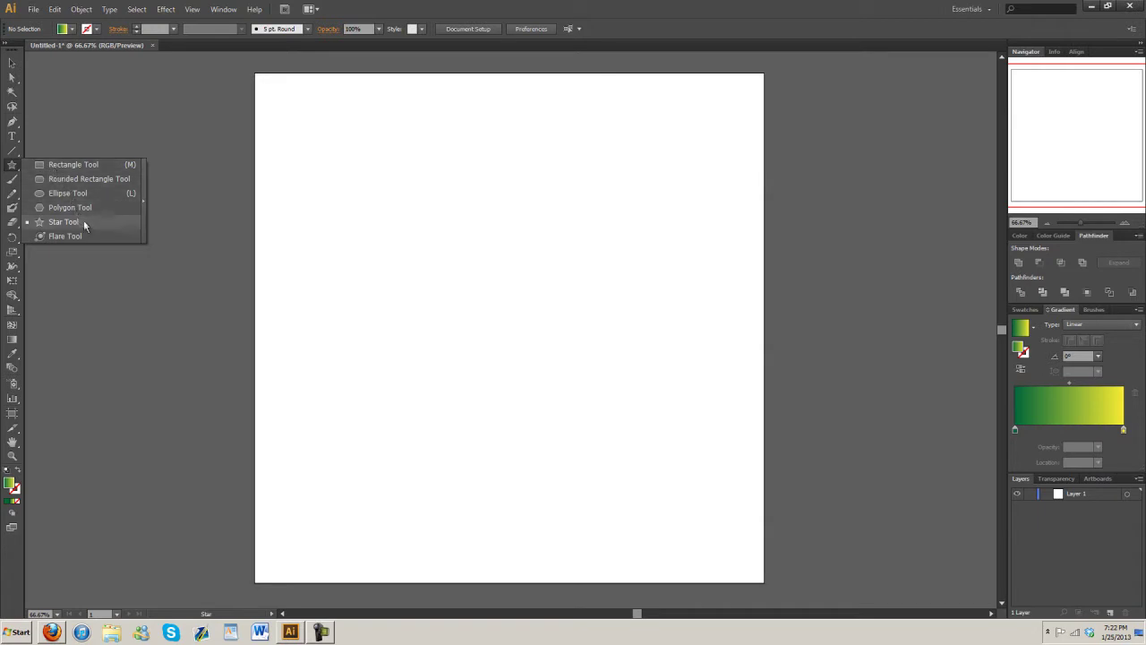
- Draw a roughly 377.8 px square at the artboard centre and fill it solid black
click(76, 164)
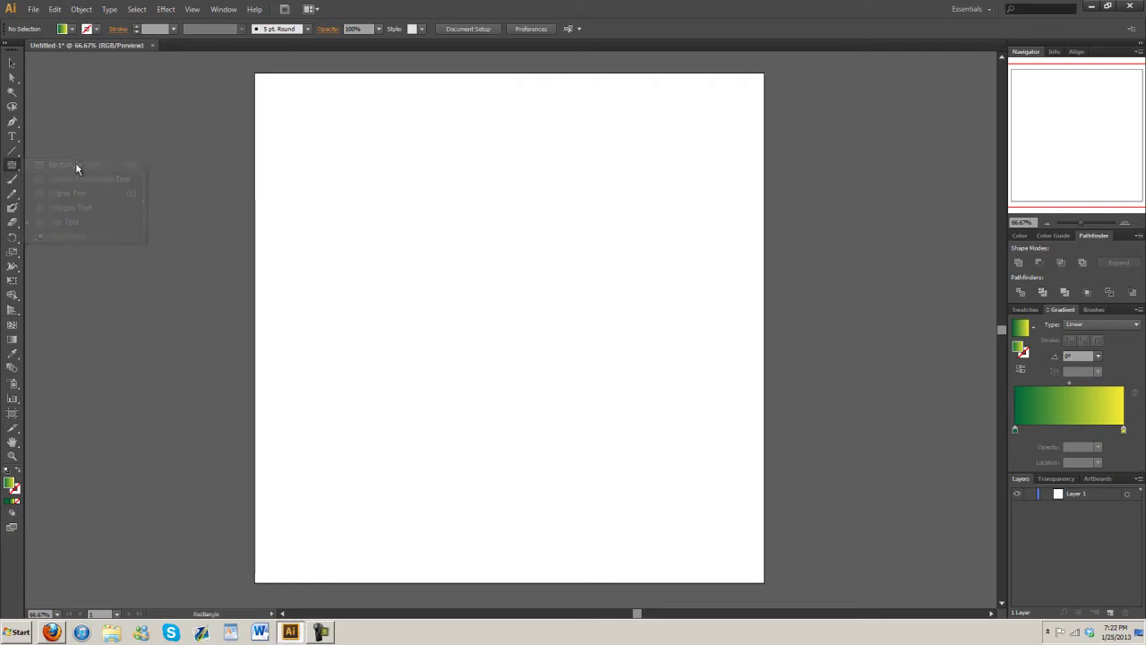
drag(510, 304, 433, 277)
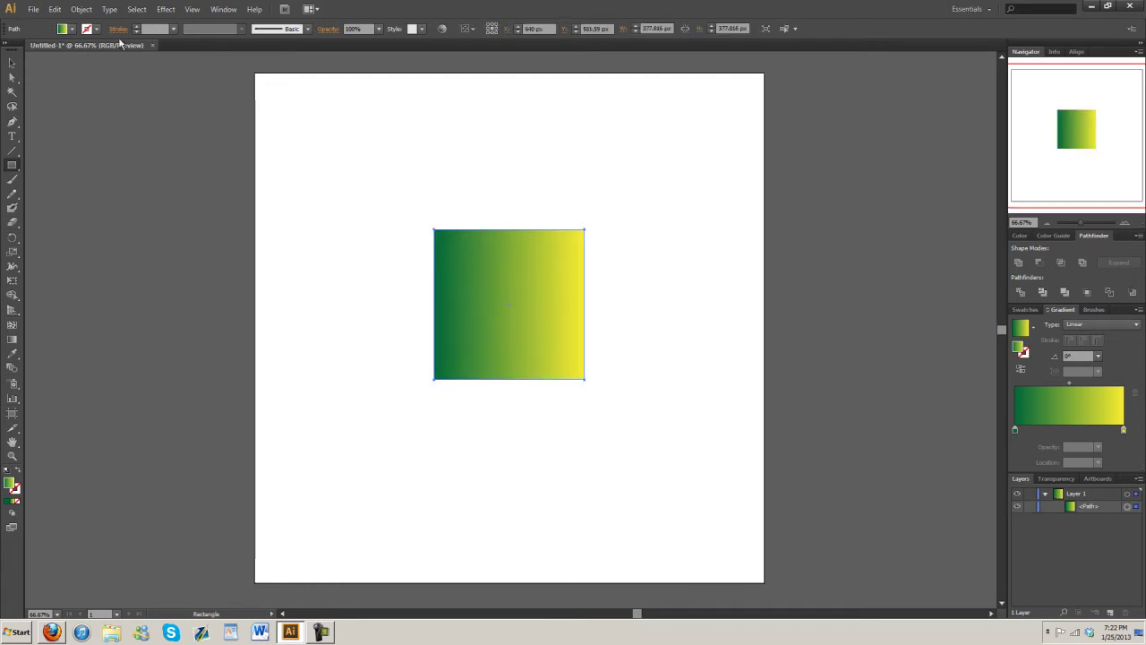
click(72, 30)
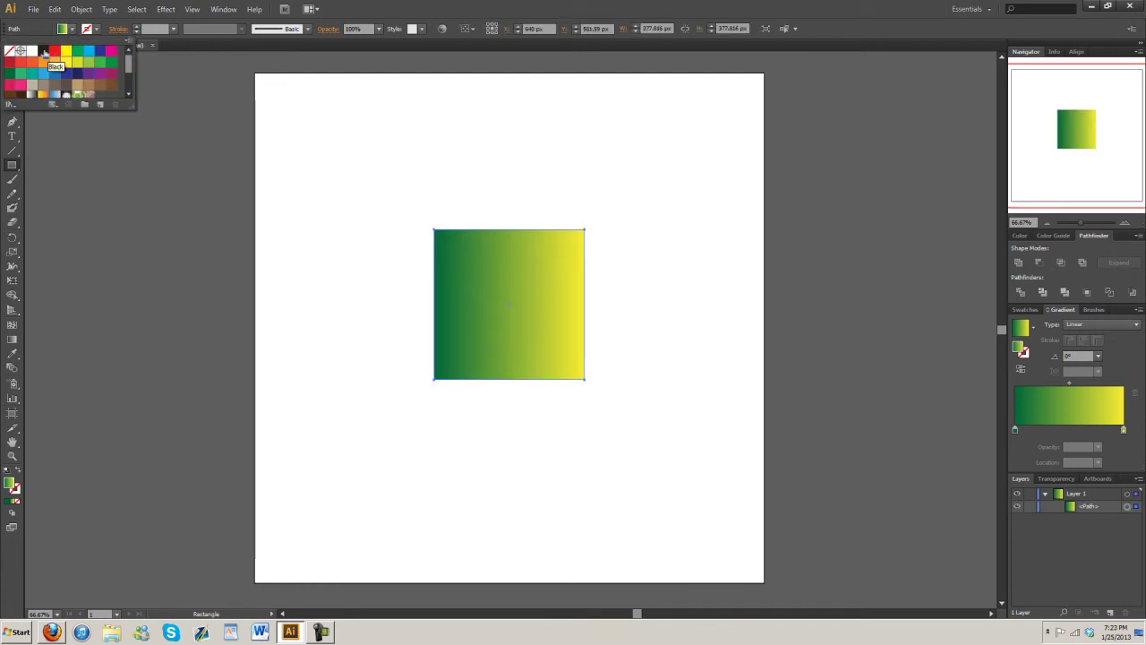
click(44, 53)
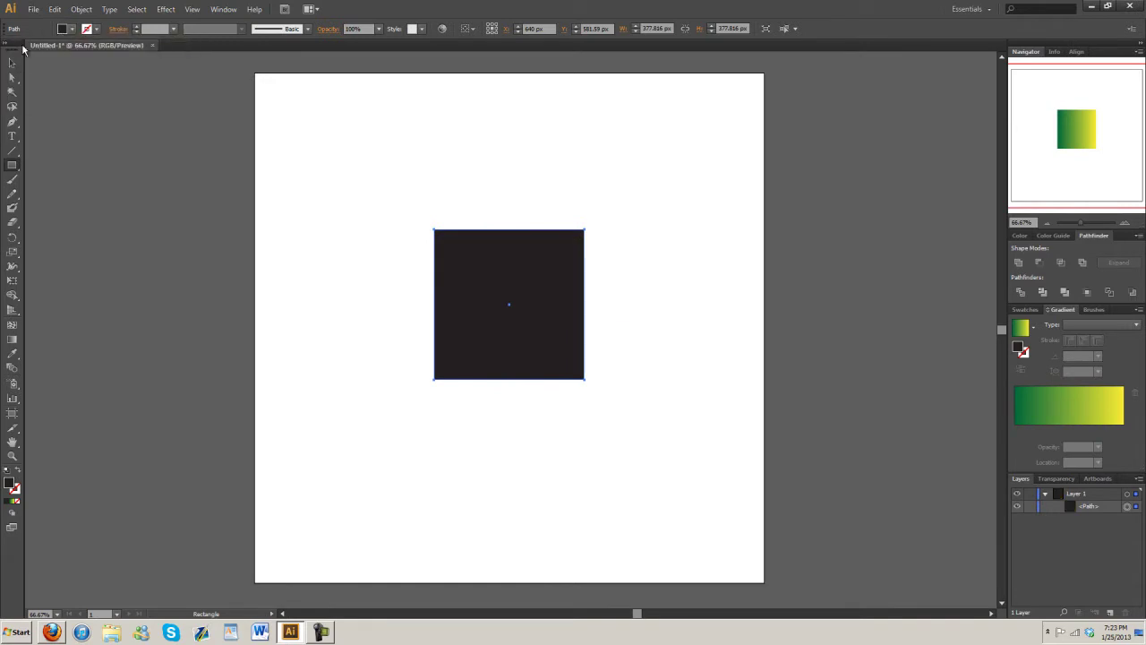
drag(11, 167, 72, 196)
- Draw a wide flat ellipse across the black square and fill it red
mouse_move(509, 305)
mouse_down()
mouse_move(454, 295)
mouse_move(435, 266)
mouse_up()
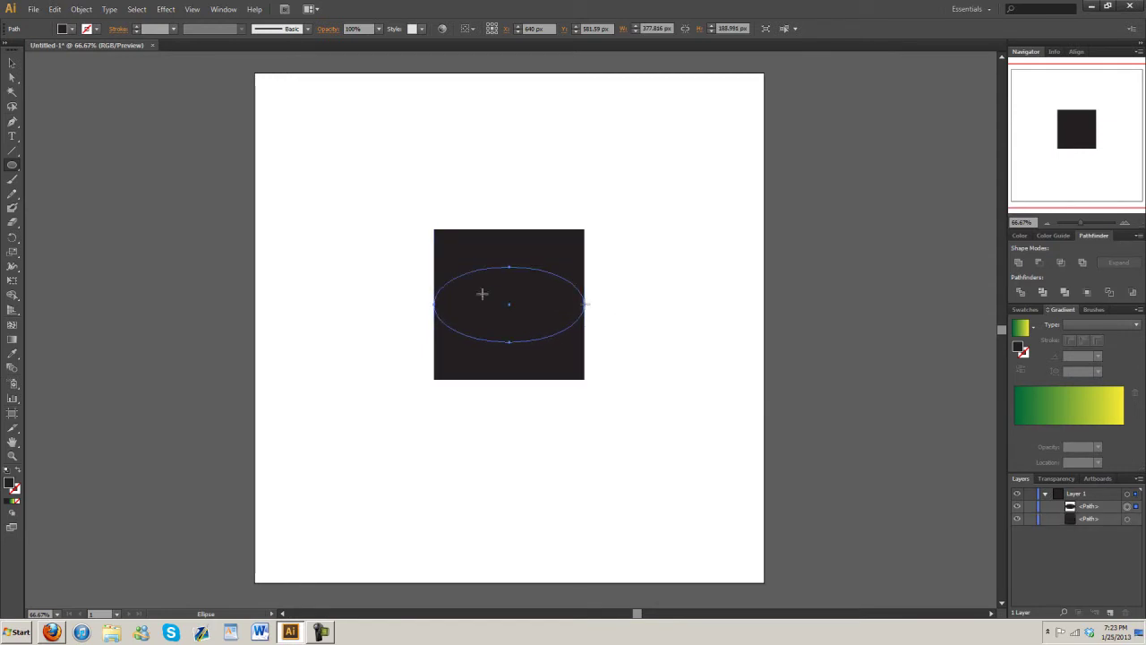
click(74, 29)
click(55, 52)
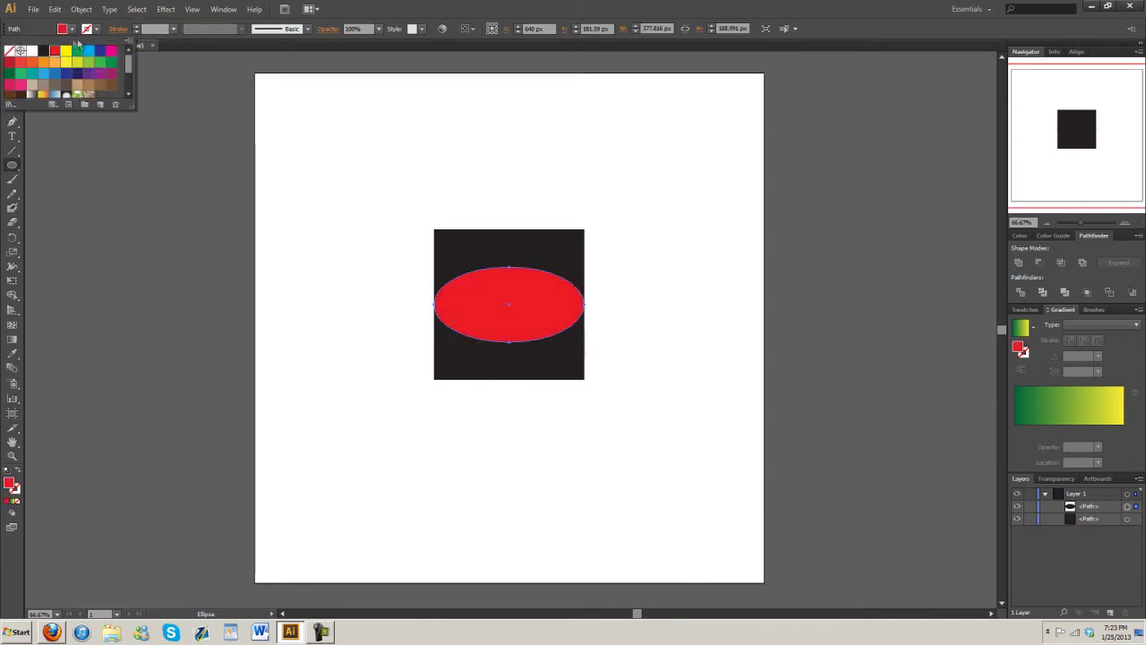
click(74, 30)
- Add a 90° rotated copy of the red ellipse to form a four-lobed cross
key(v)
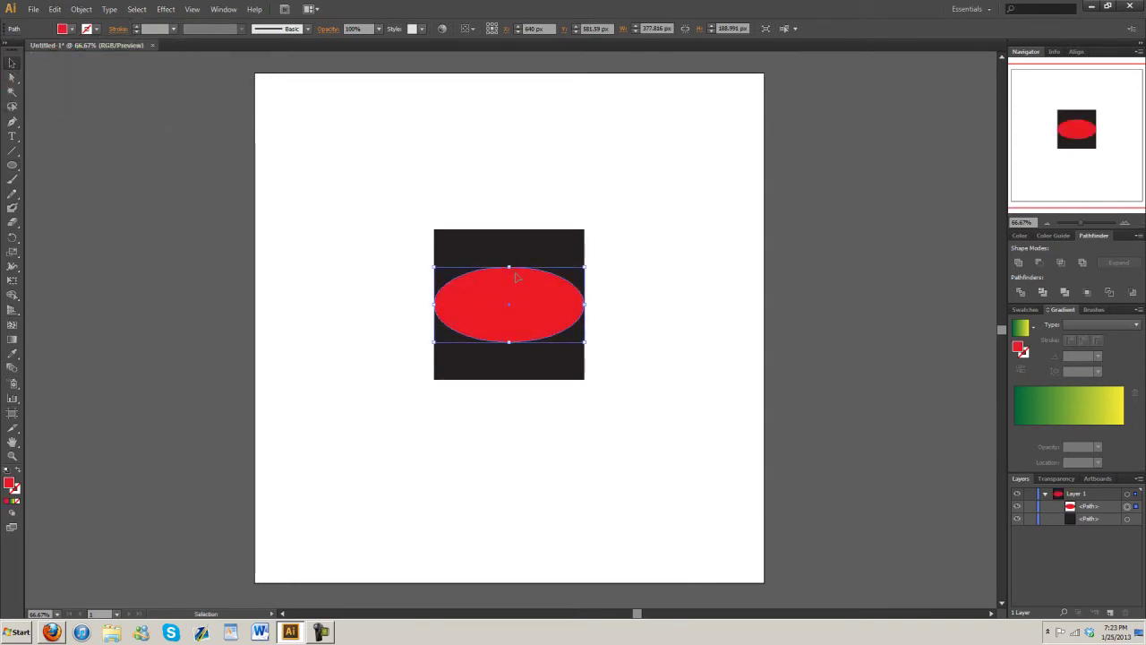
right_click(516, 274)
mouse_move(577, 407)
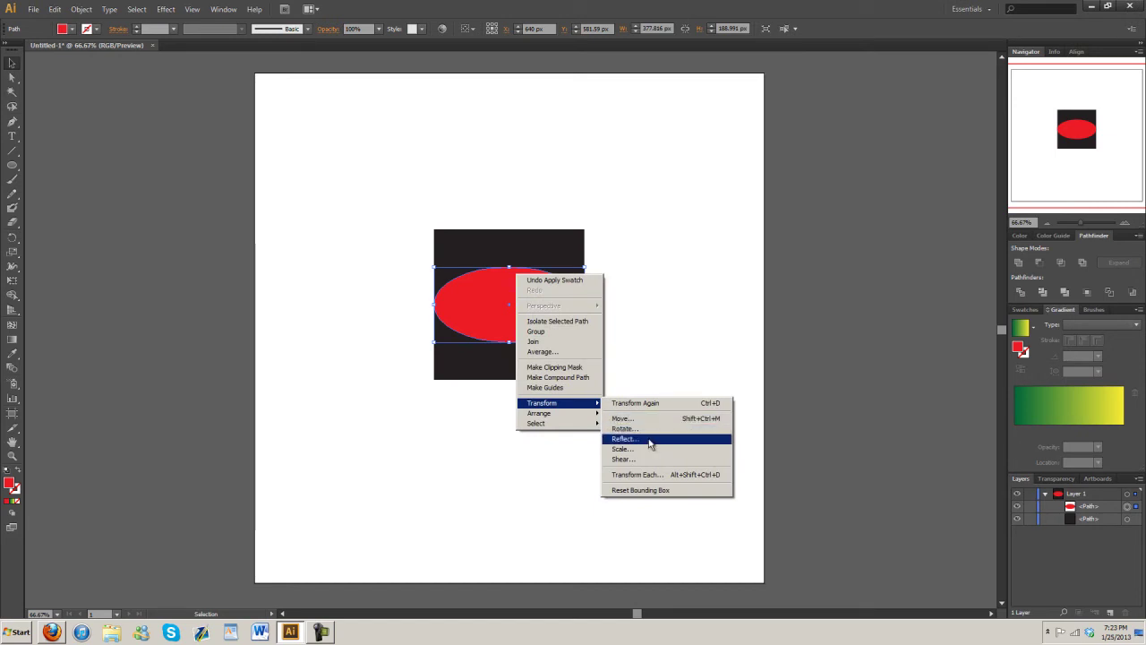
click(652, 431)
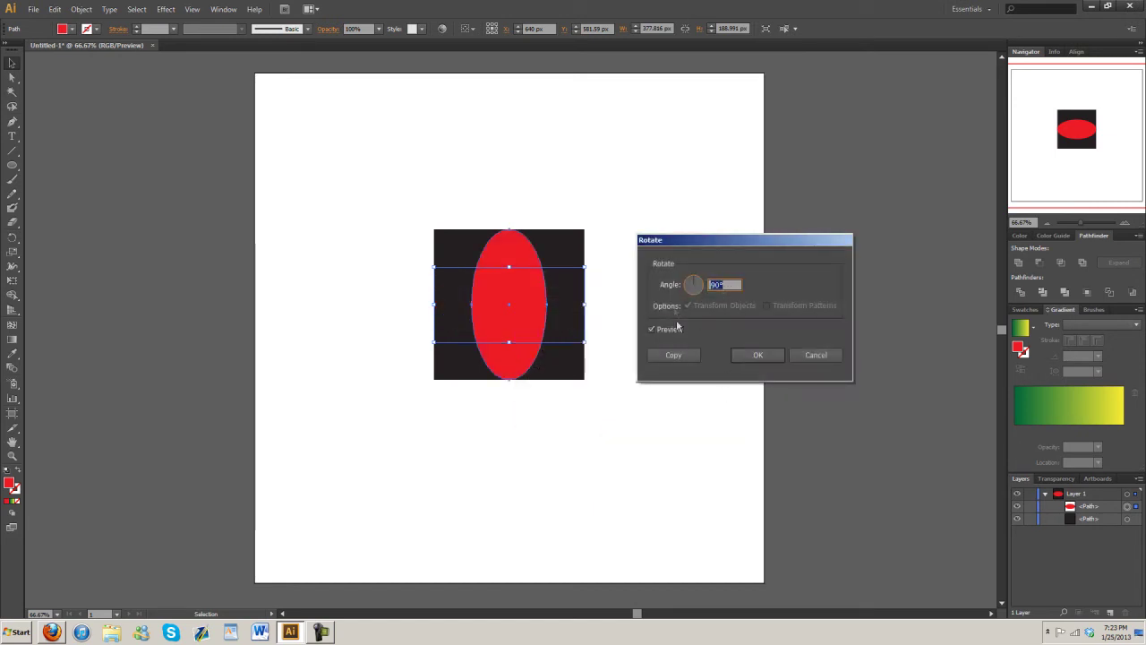
click(673, 355)
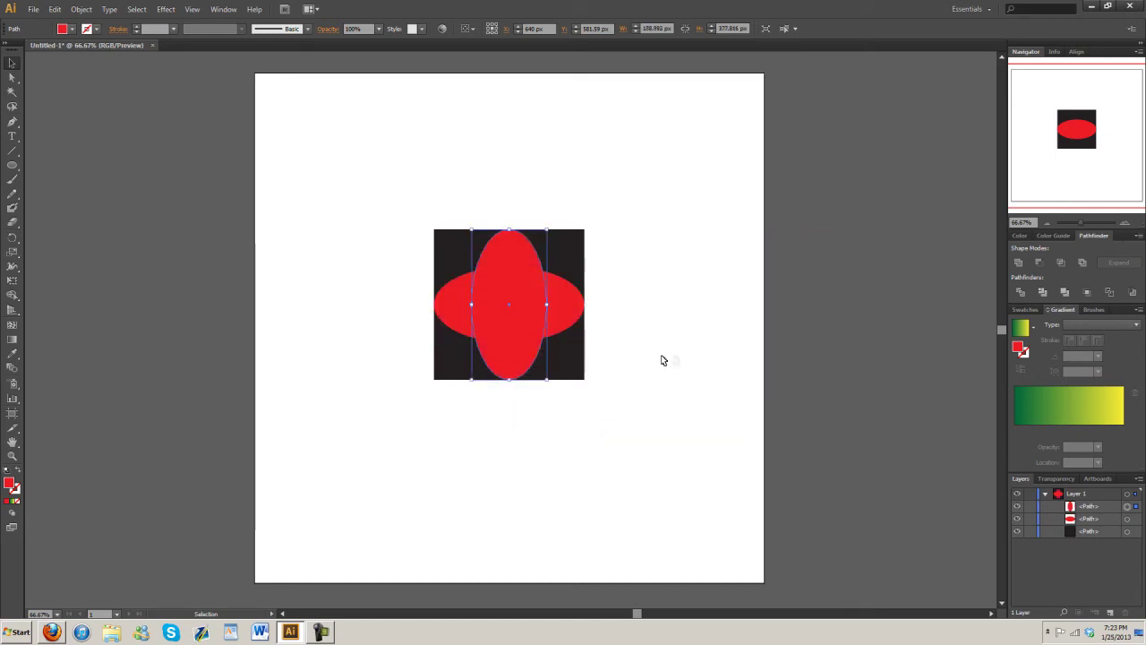
click(683, 374)
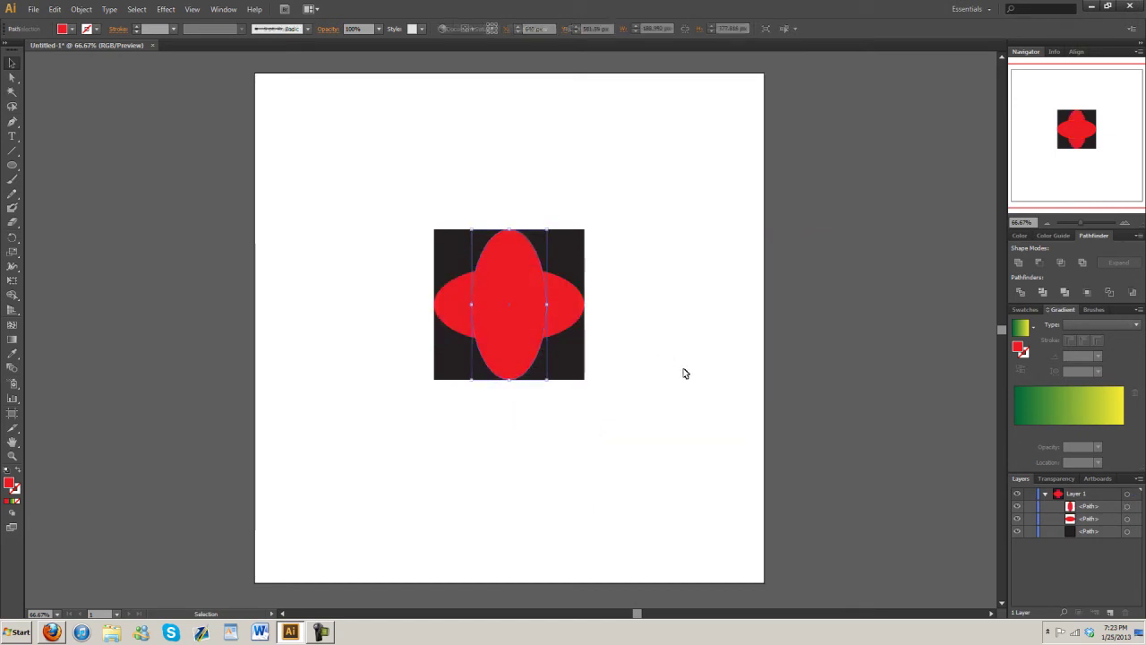
- With no fill, draw two corner-to-corner diagonal lines across the square with the Pen tool
click(11, 122)
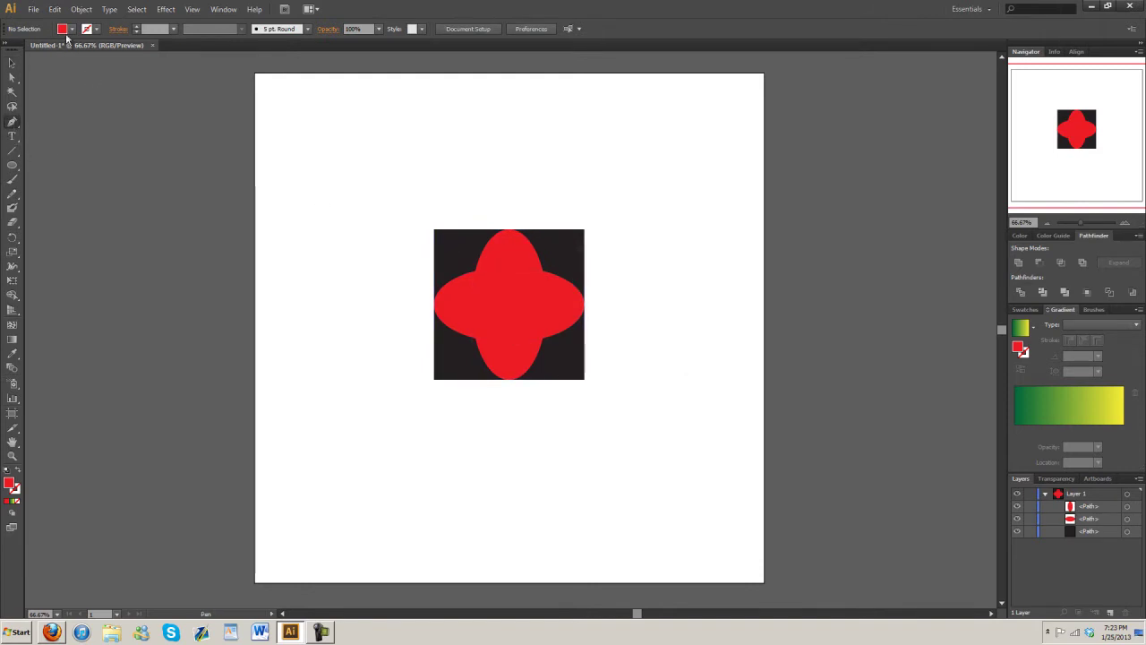
click(71, 29)
click(11, 49)
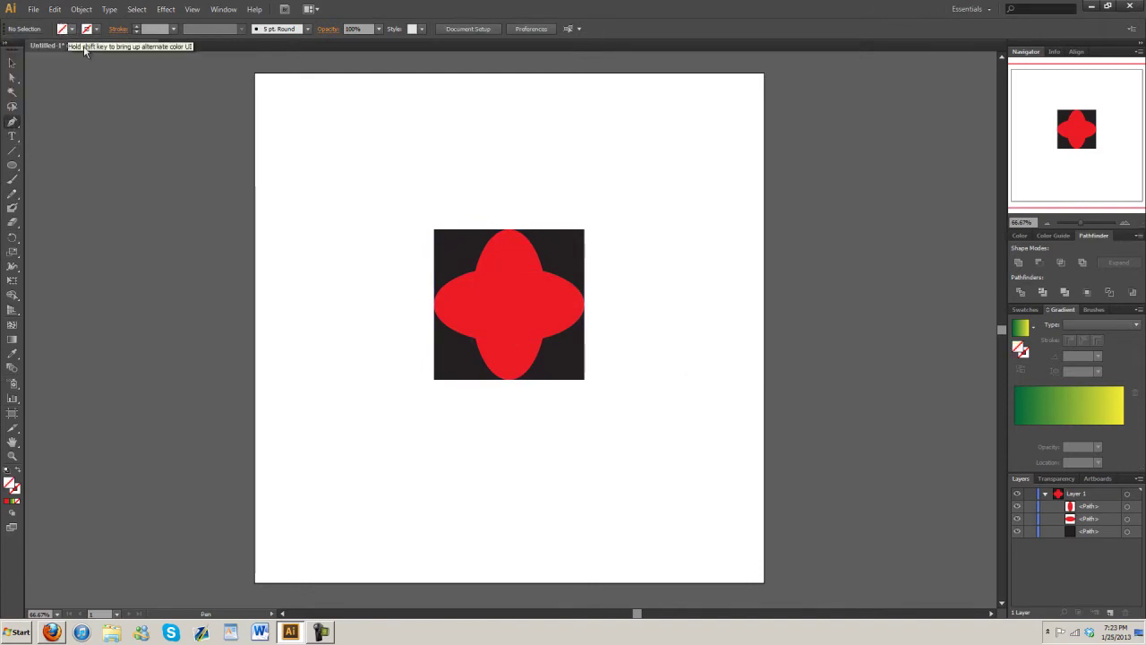
click(434, 231)
click(584, 379)
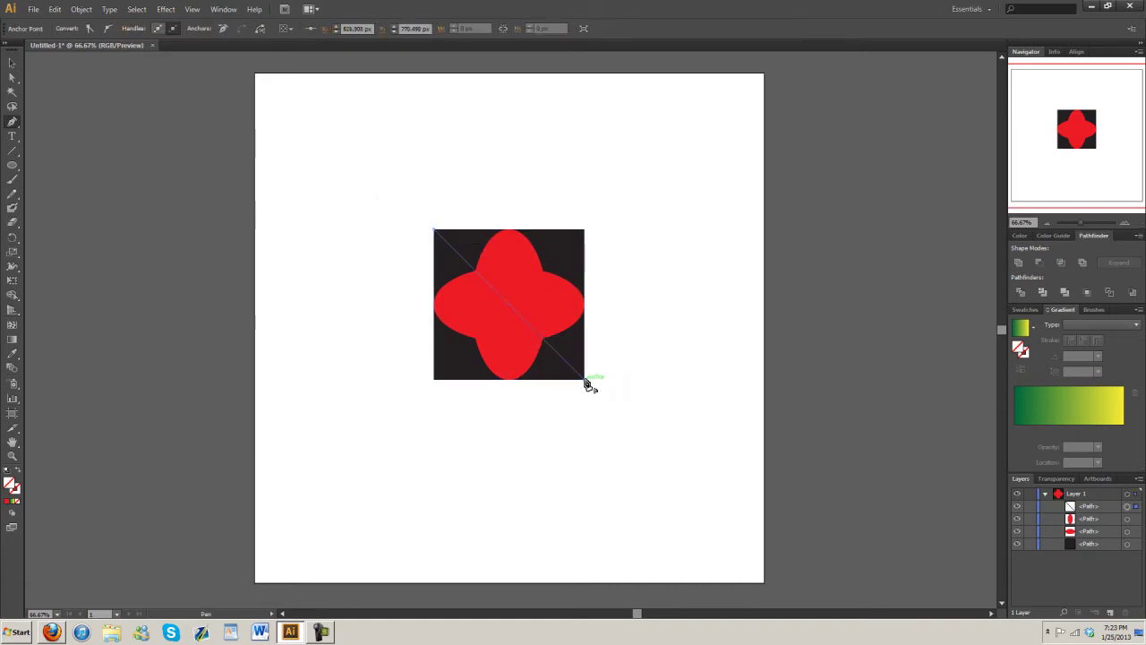
key(v)
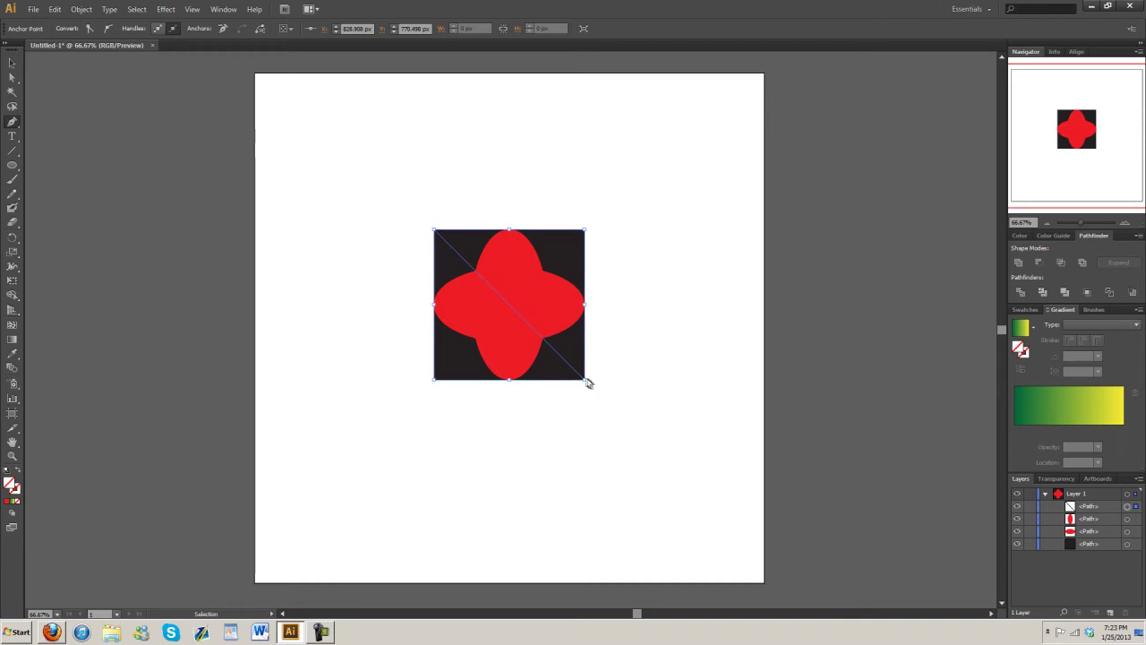
key(p)
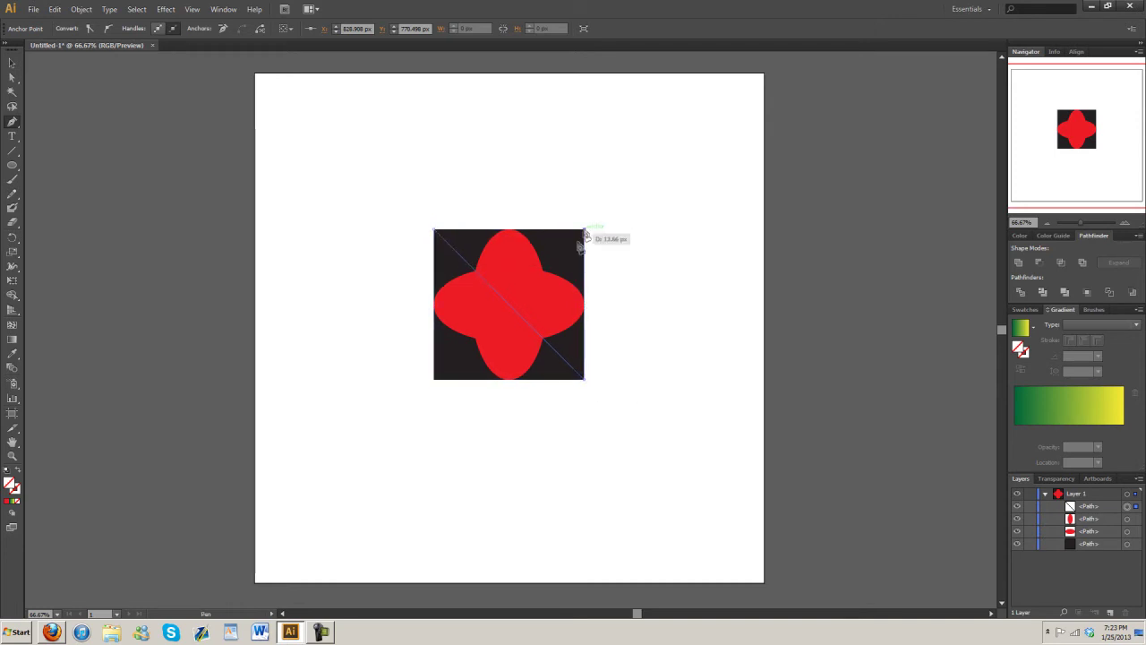
click(434, 379)
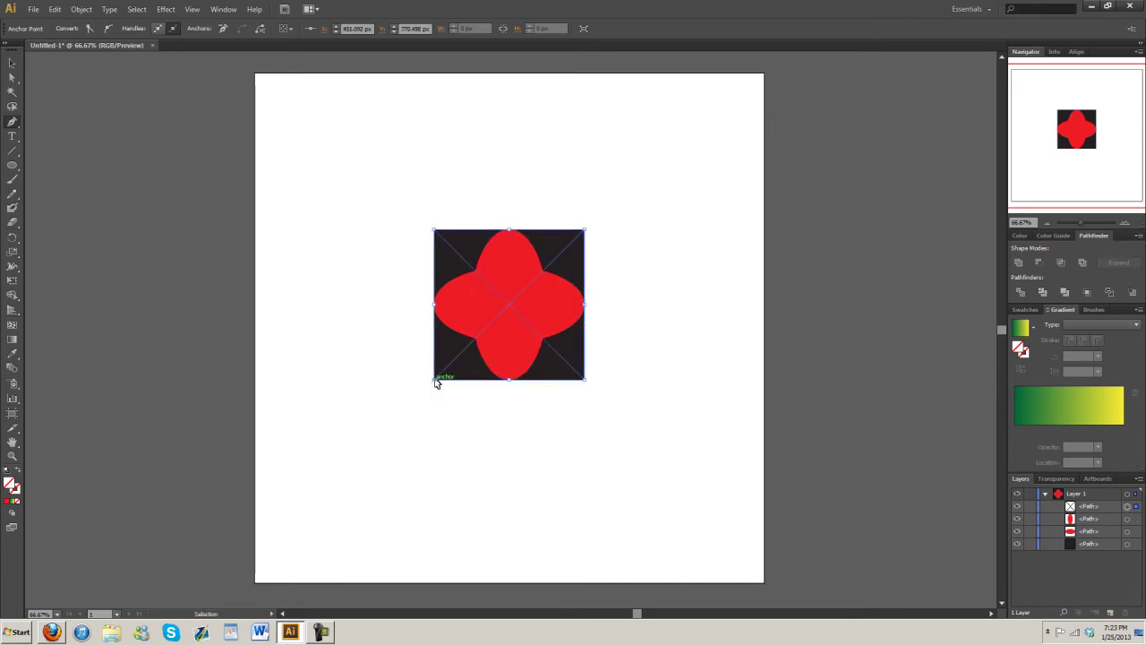
click(584, 230)
- Add vertical and horizontal lines through the square's centre, then marquee-select all paths
key(ctrl+z)
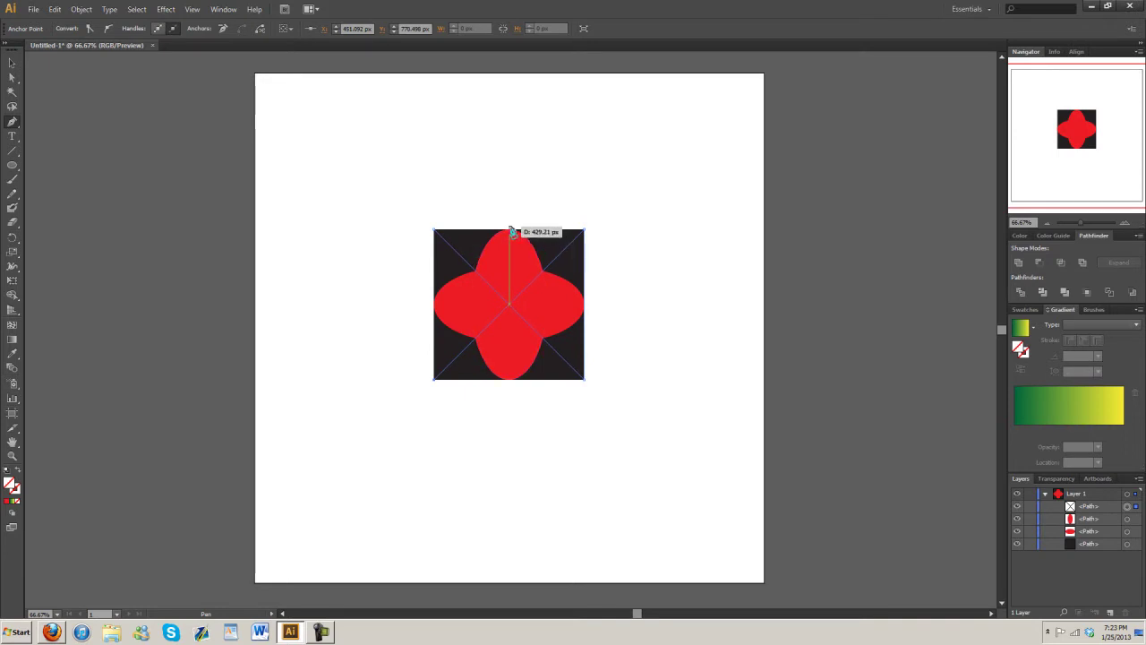
click(509, 229)
key(ctrl+z)
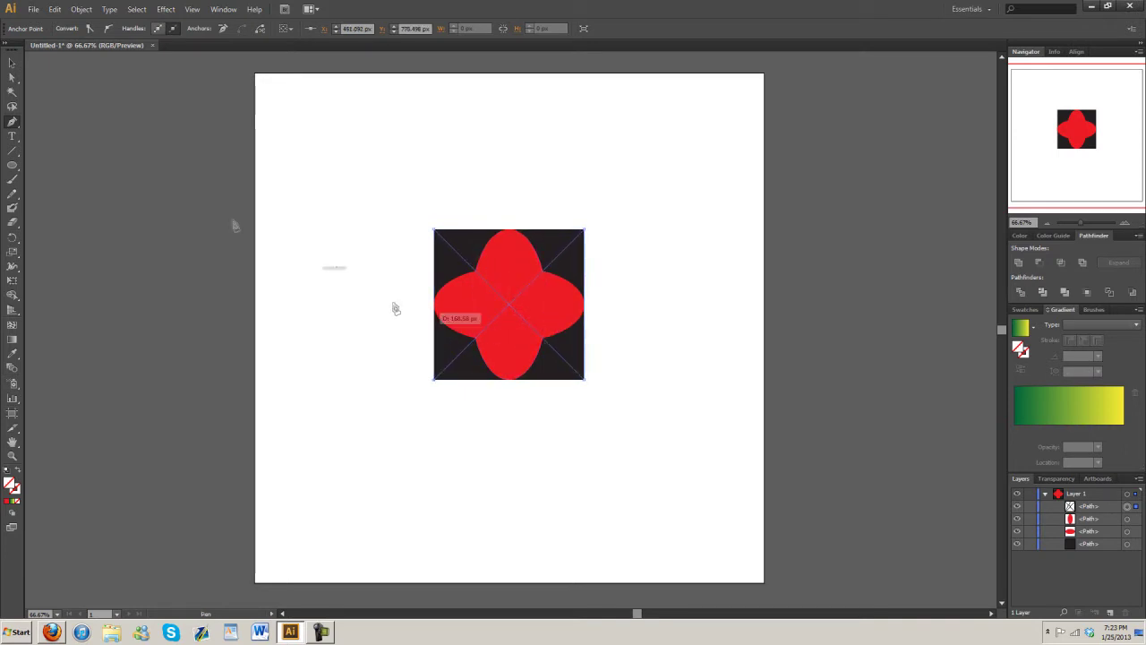
click(14, 122)
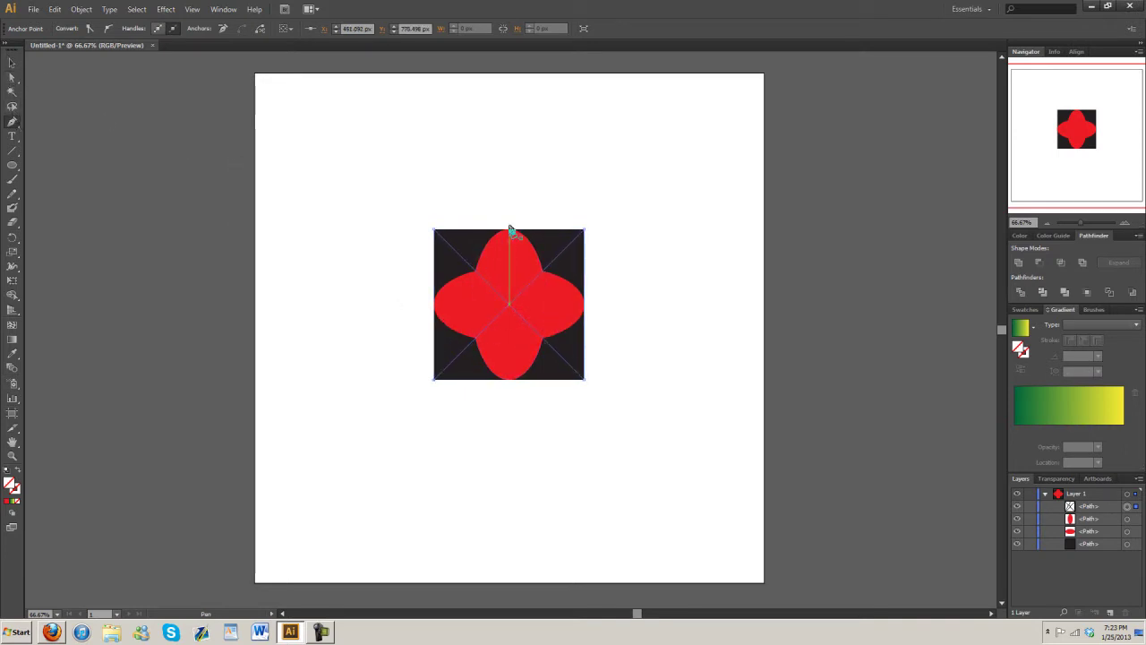
click(508, 229)
click(509, 378)
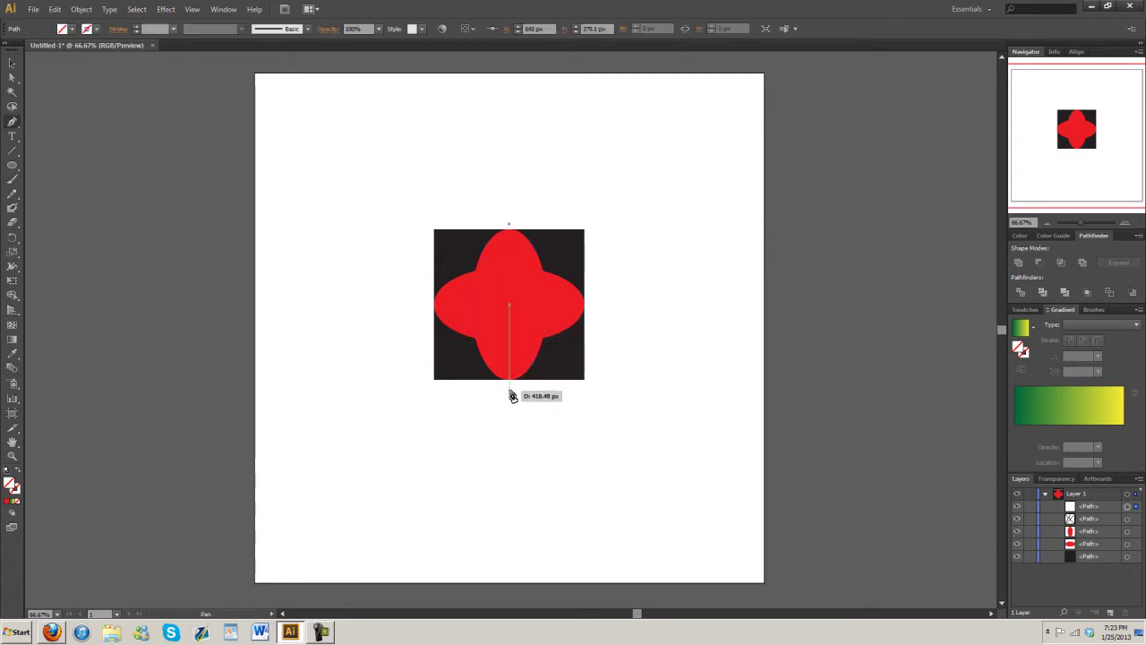
ctrl+click(415, 310)
click(416, 305)
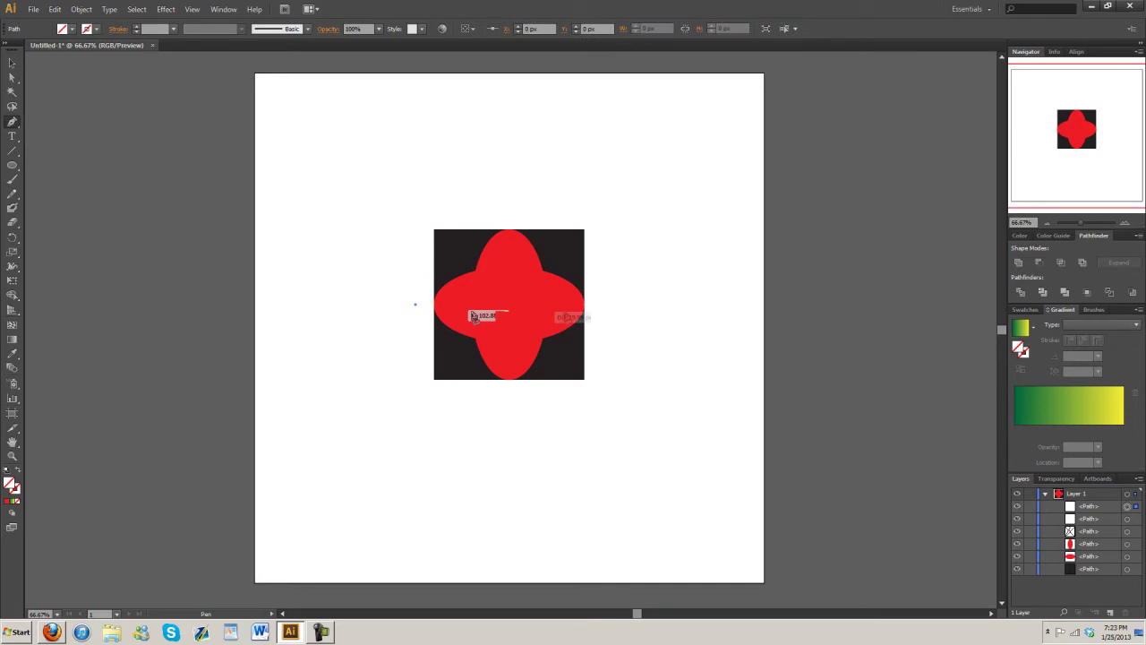
click(600, 304)
key(v)
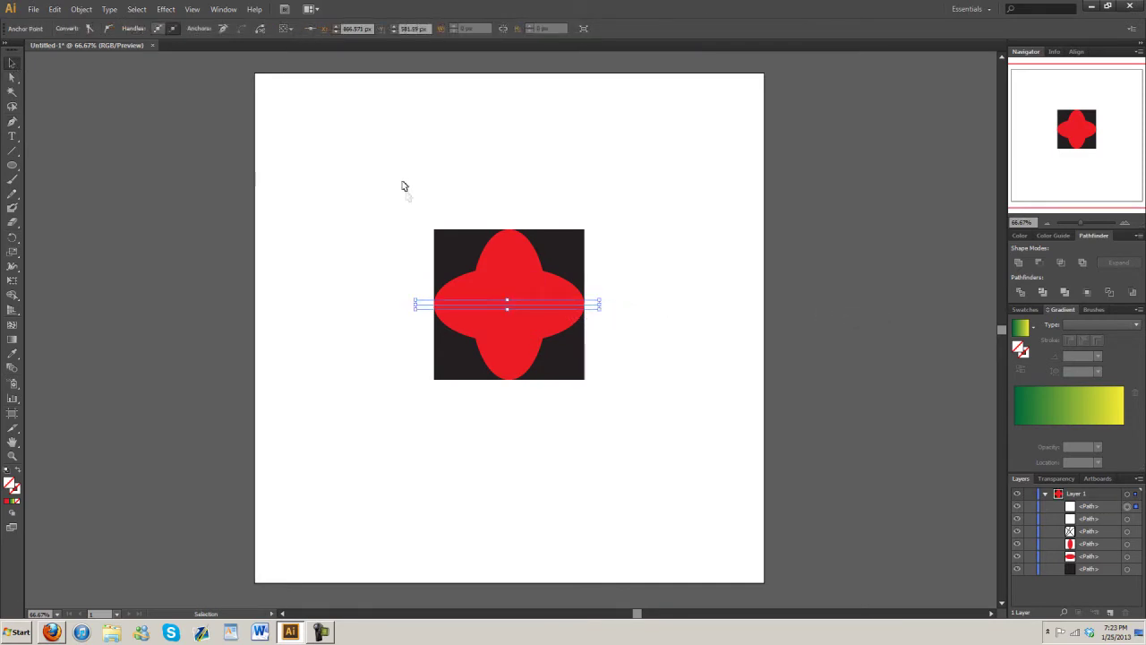
drag(373, 177, 664, 424)
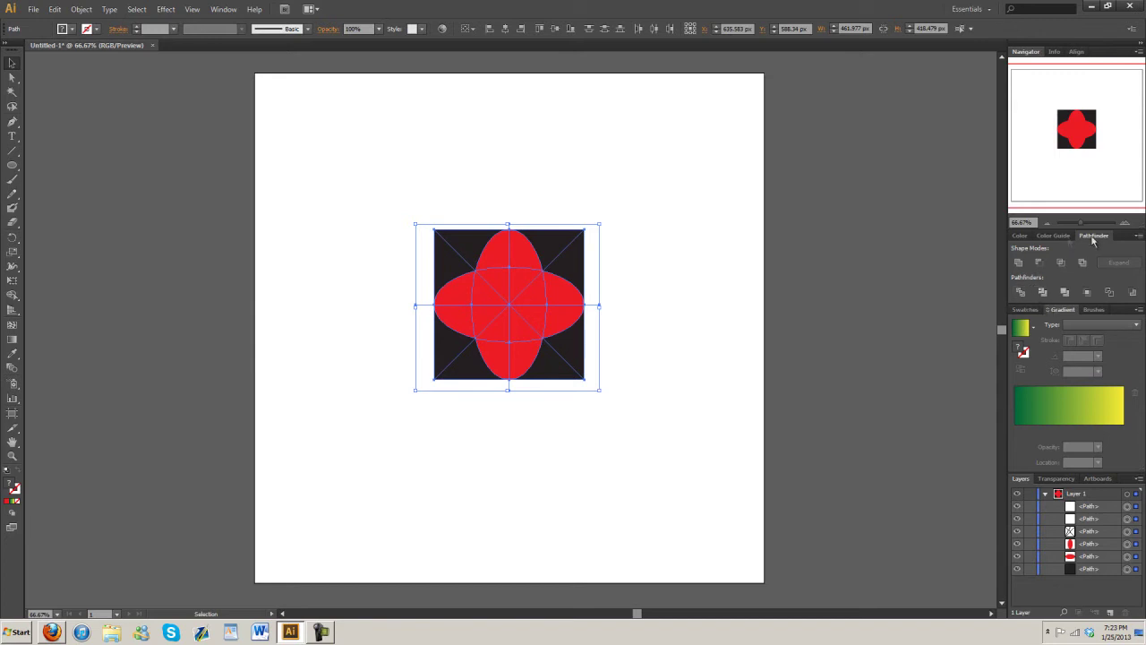
- Apply Pathfinder Divide to the selected square, cross and lines, then reselect the group
click(1021, 293)
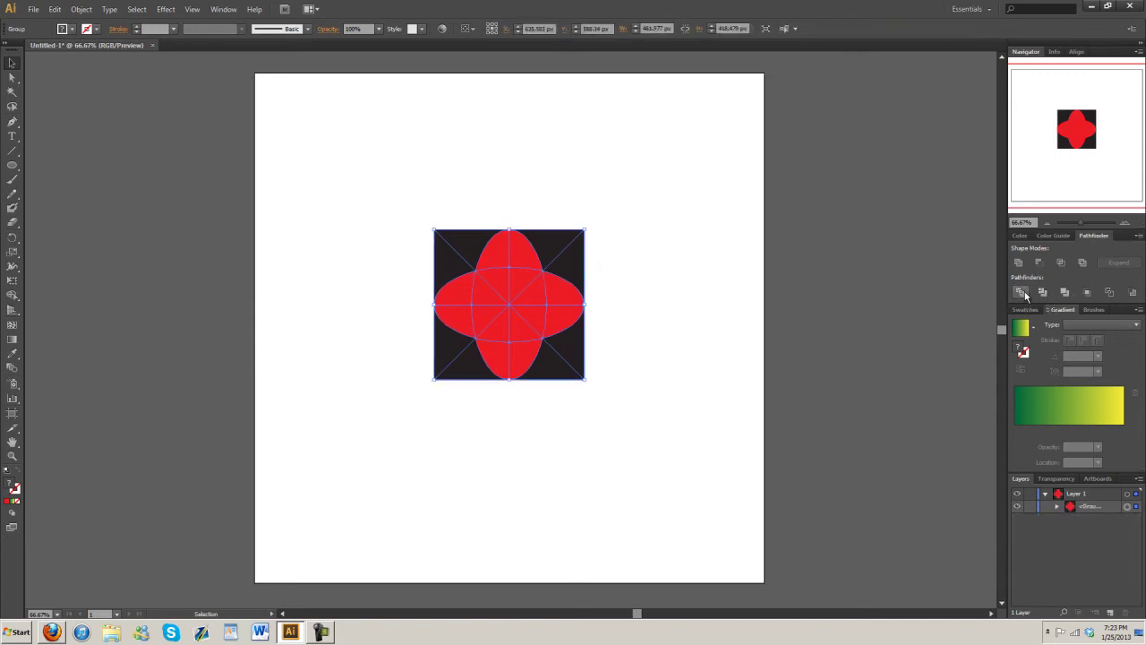
click(223, 9)
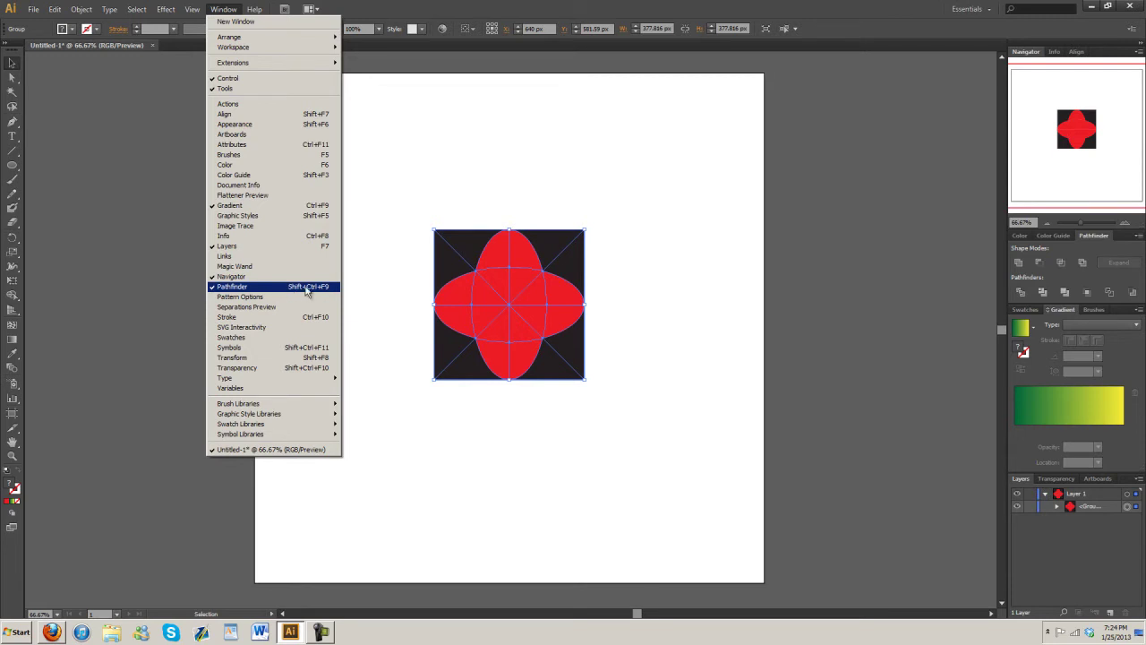
click(223, 9)
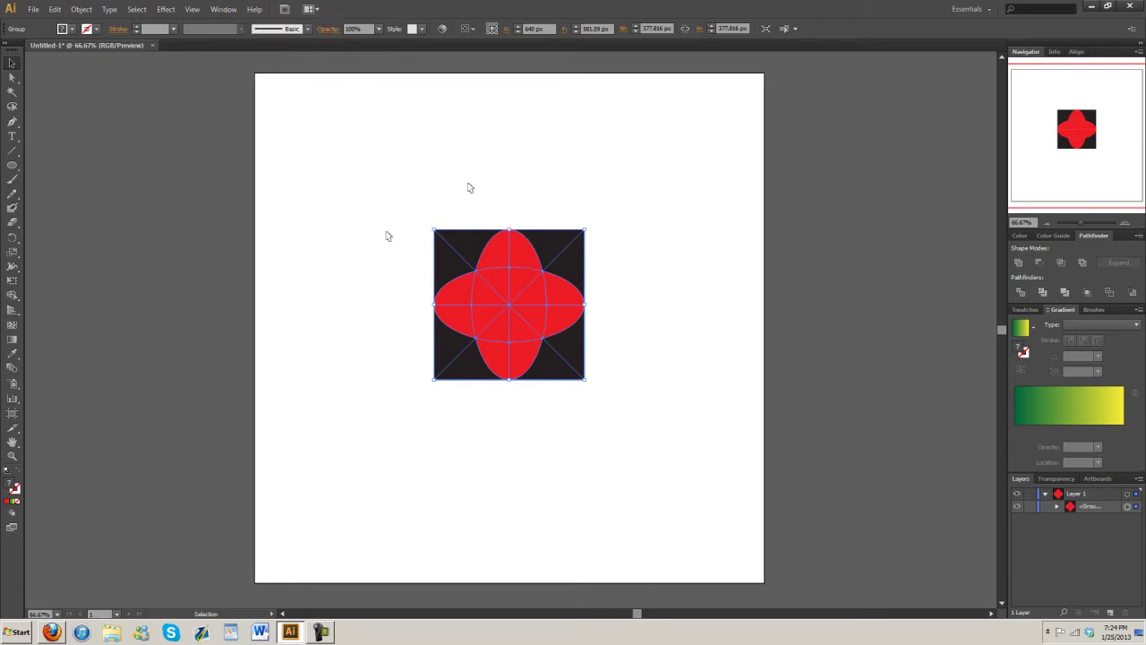
click(314, 188)
drag(697, 423, 329, 336)
- Delete the lower and right pieces and fill the top-left quadrant with the green-yellow gradient
key(a)
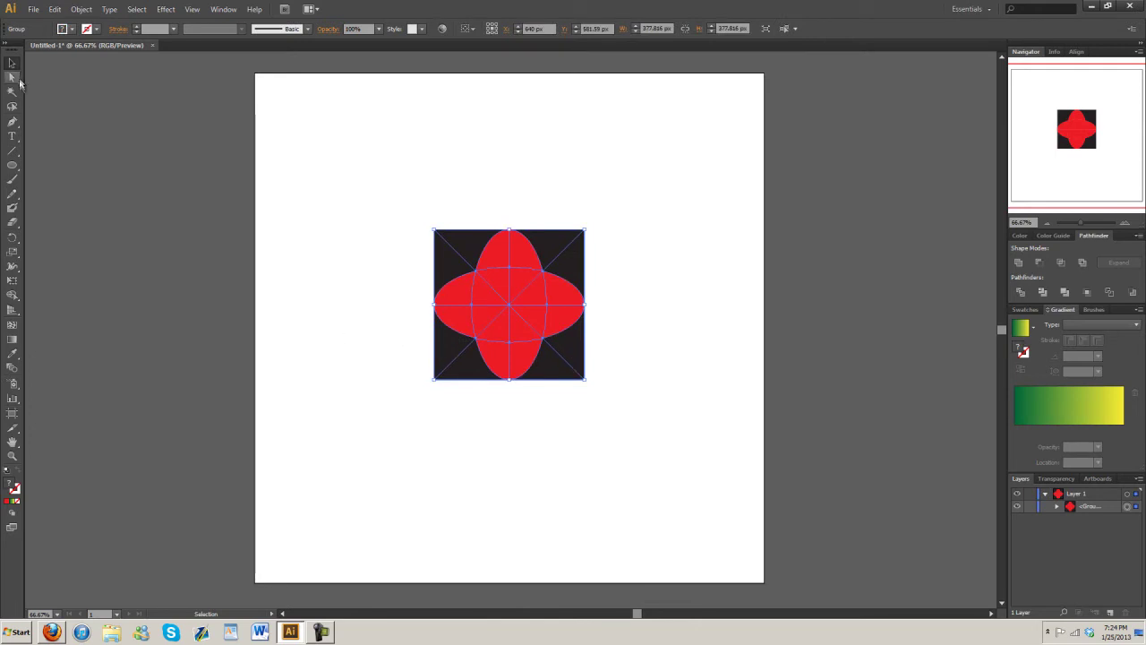
click(677, 367)
drag(672, 408, 394, 326)
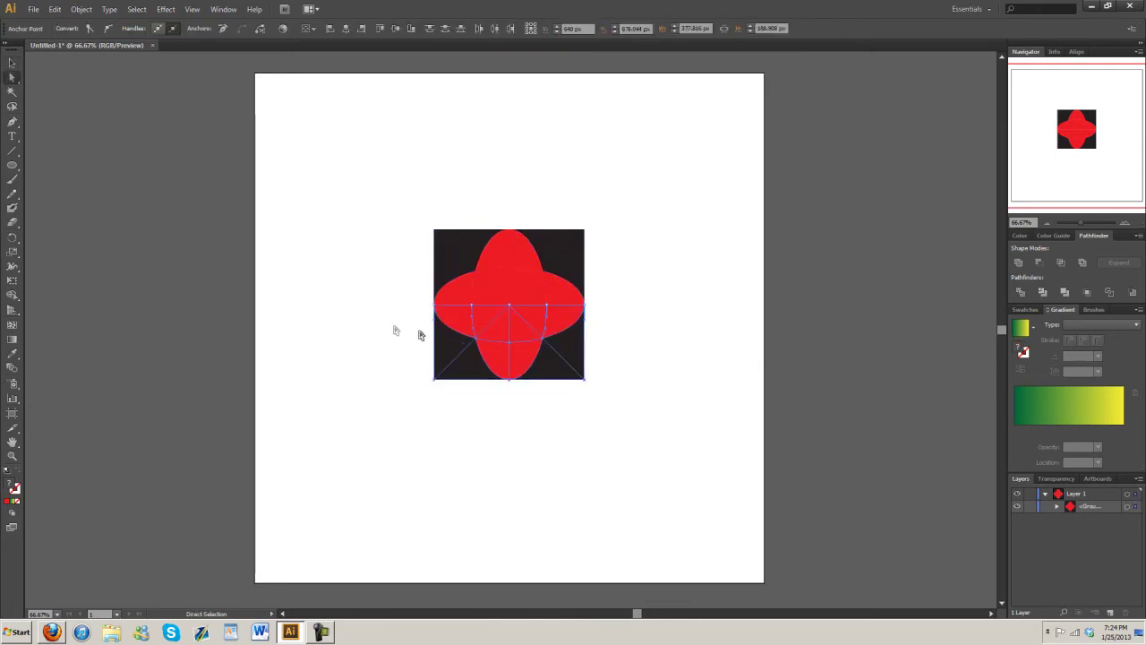
key(Delete)
drag(653, 369, 525, 182)
key(Delete)
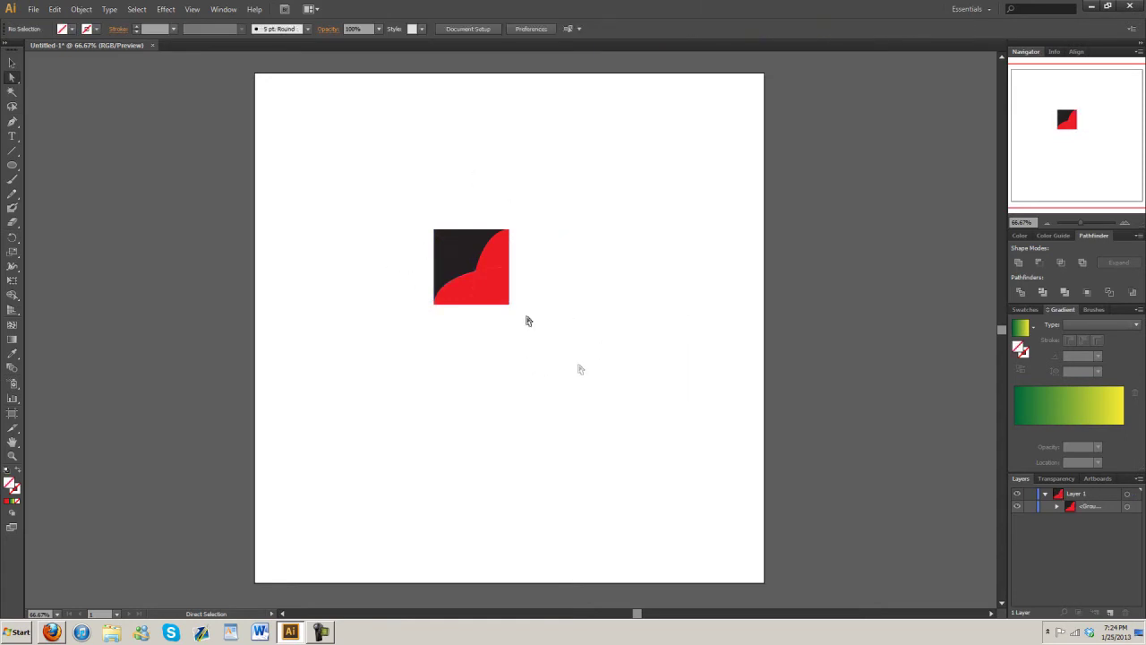
drag(578, 354, 383, 170)
click(1019, 330)
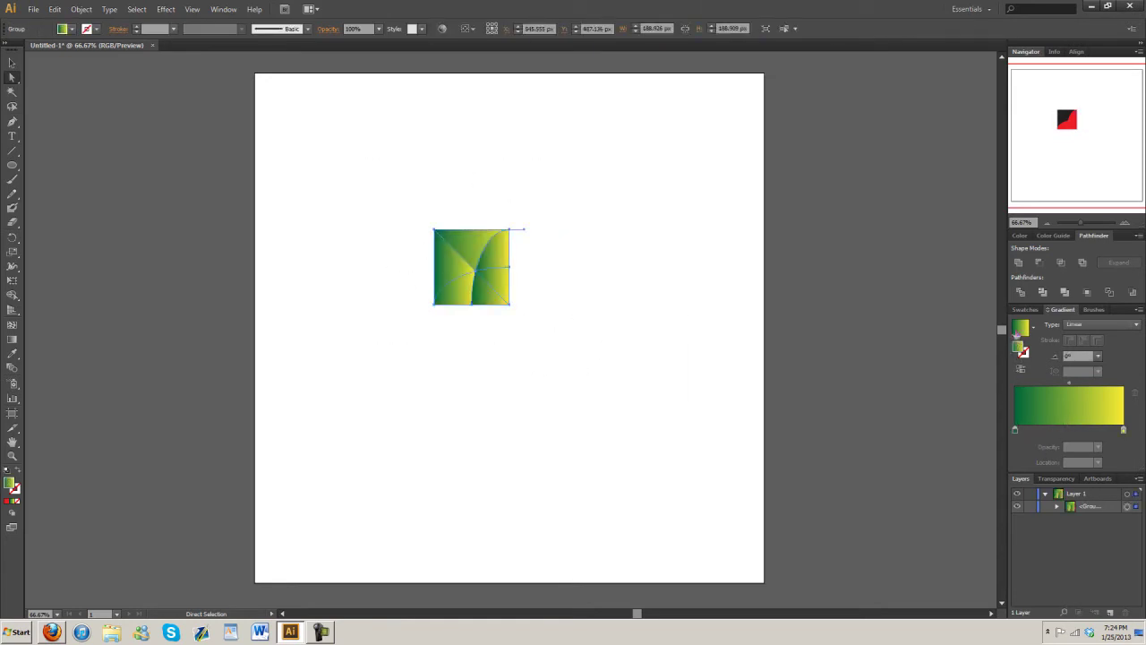
- Delete the leftover bottom-right pieces, leaving a curved-notch leaf shape
click(644, 281)
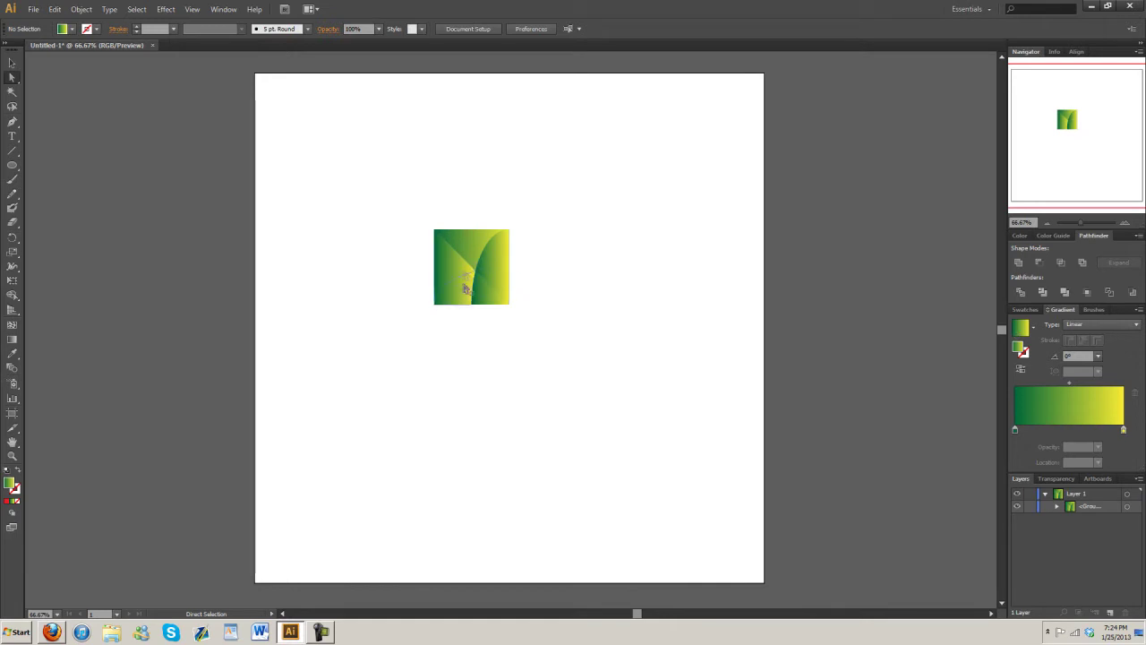
click(491, 294)
key(Delete)
click(498, 274)
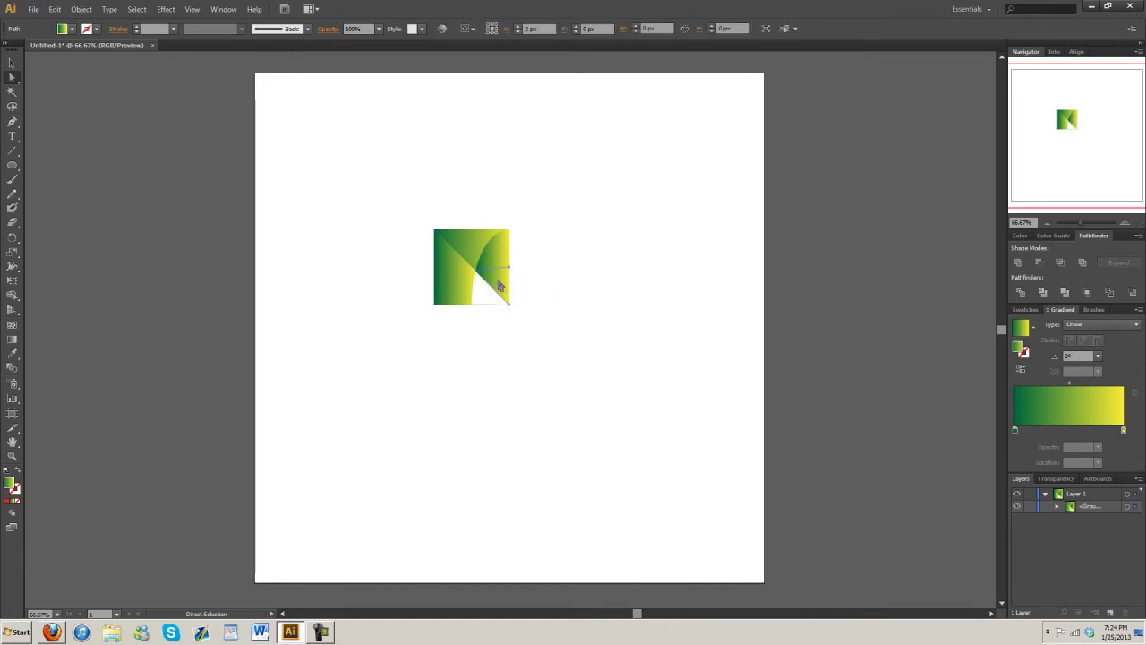
key(Delete)
click(511, 300)
key(Delete)
click(489, 306)
key(Delete)
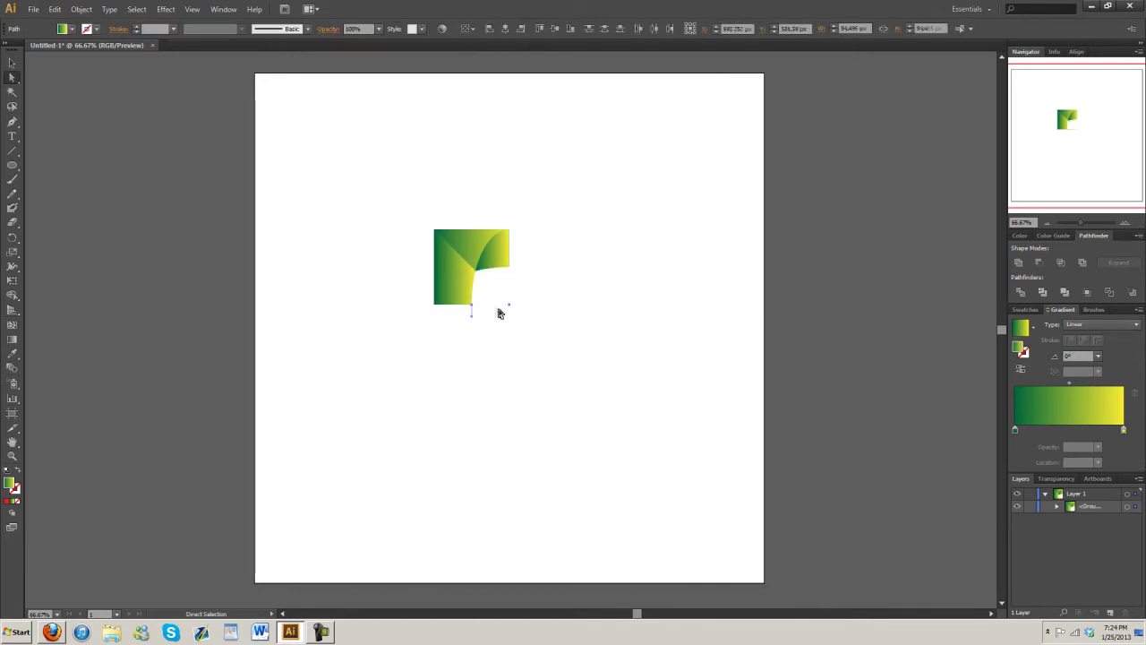
click(510, 307)
key(Delete)
drag(495, 284, 498, 287)
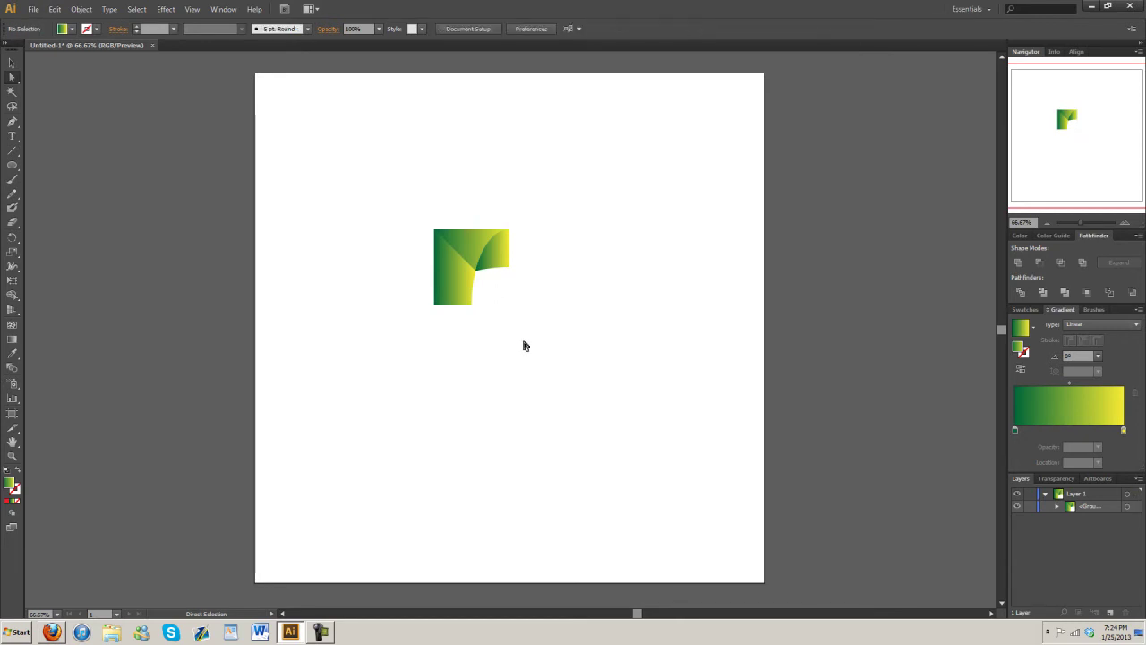
- Reselect the gradient quadrant, trying and undoing a move to the left
drag(599, 365, 379, 187)
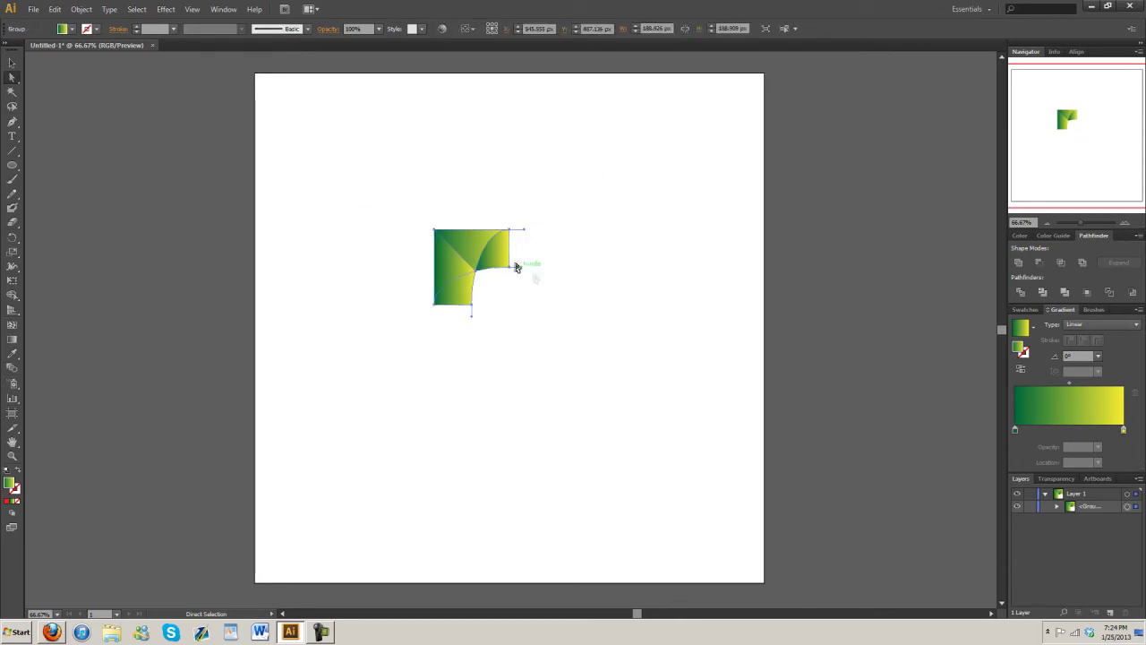
drag(453, 261, 399, 264)
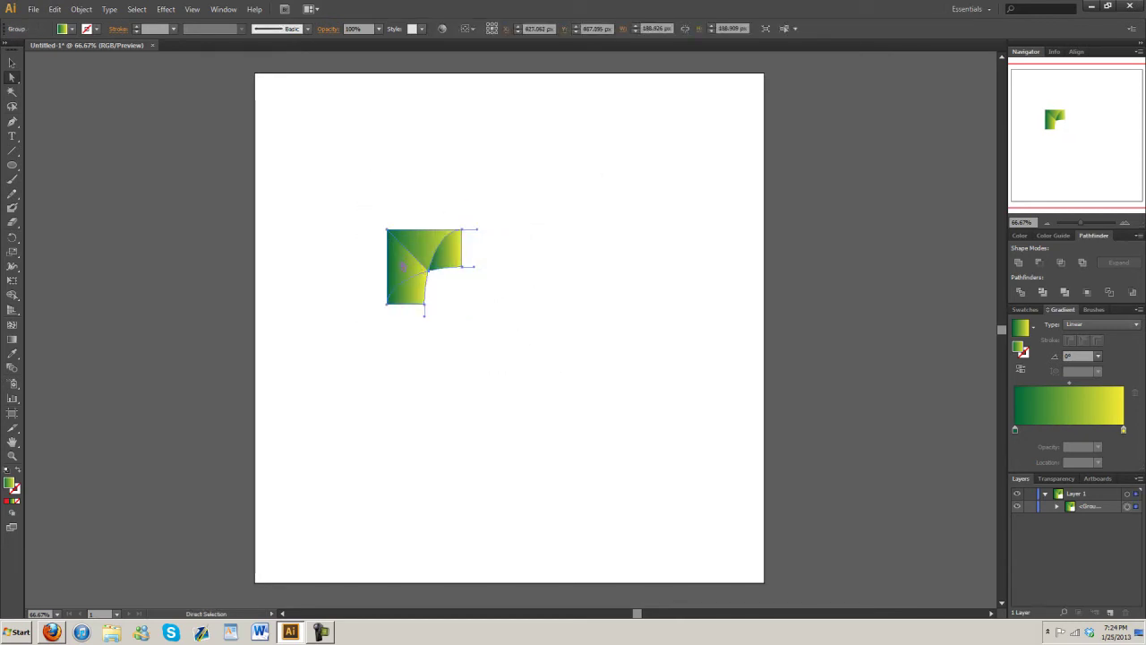
key(ctrl+z)
right_click(445, 258)
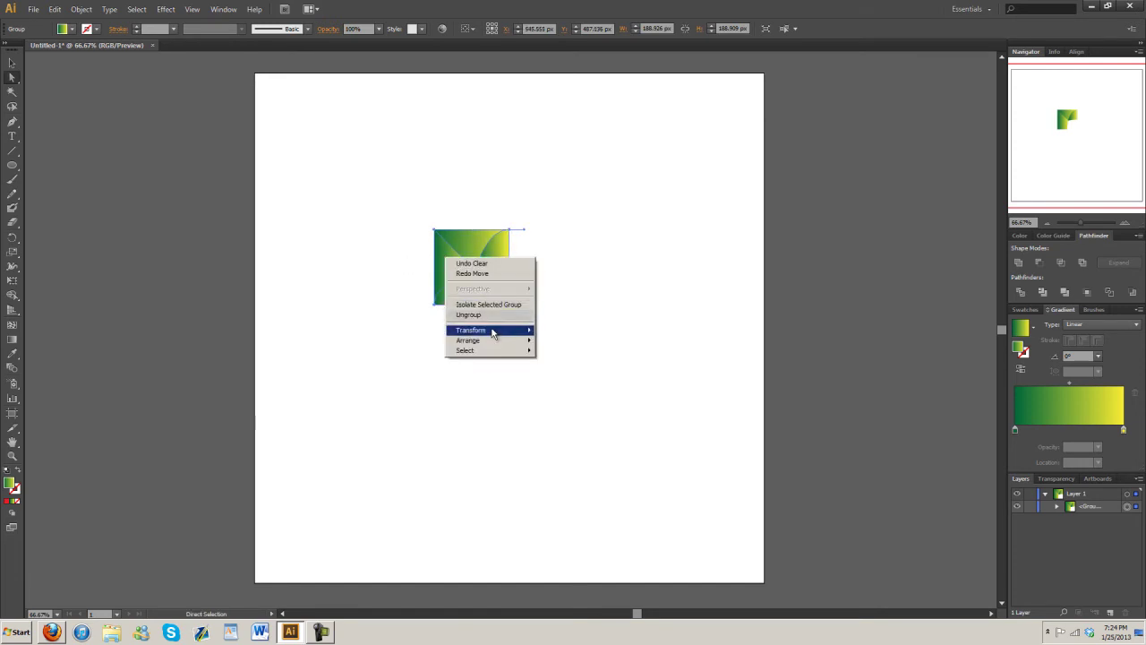
- Make a horizontally reflected copy of the quadrant and place it directly below the original
mouse_move(491, 333)
click(593, 375)
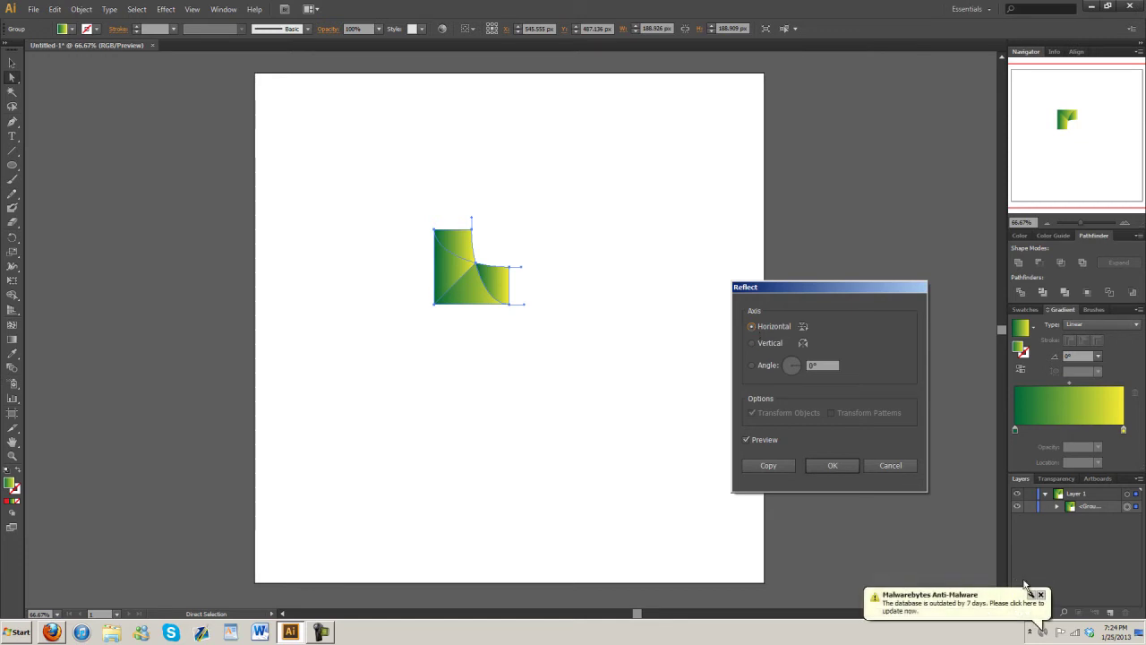
click(1042, 595)
click(752, 328)
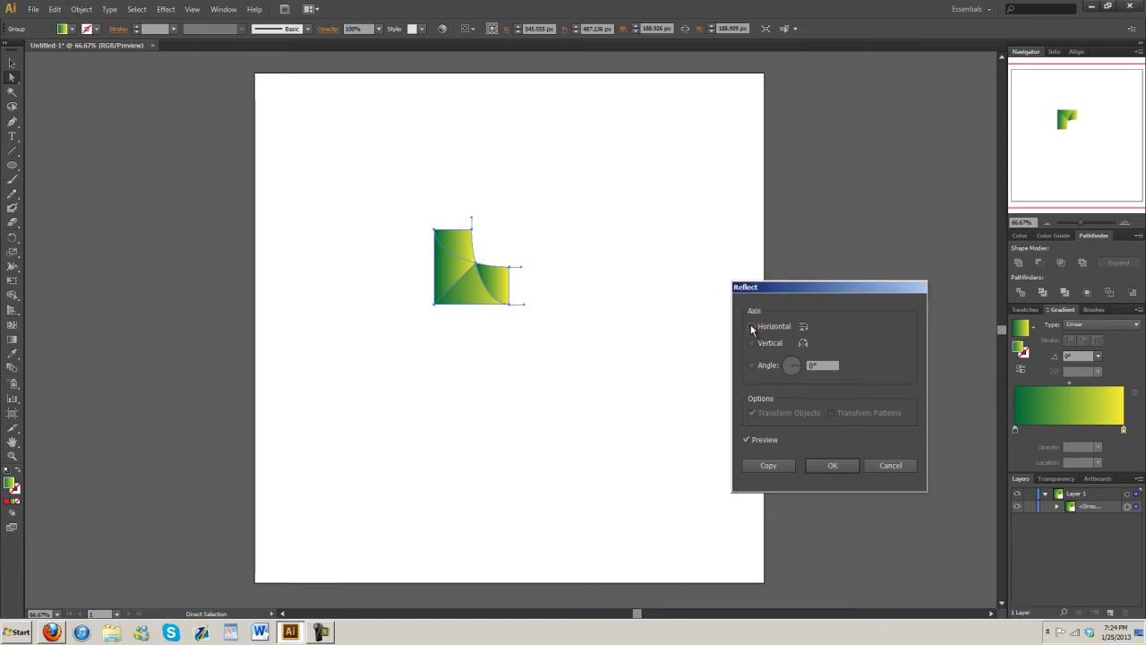
click(765, 465)
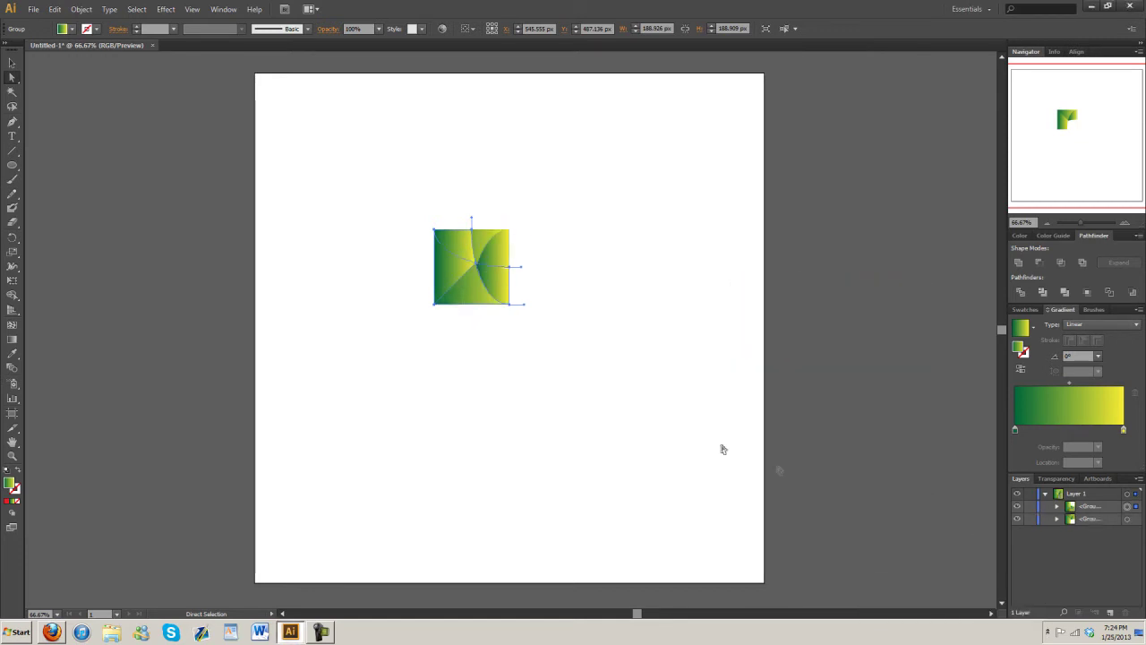
drag(474, 298, 474, 394)
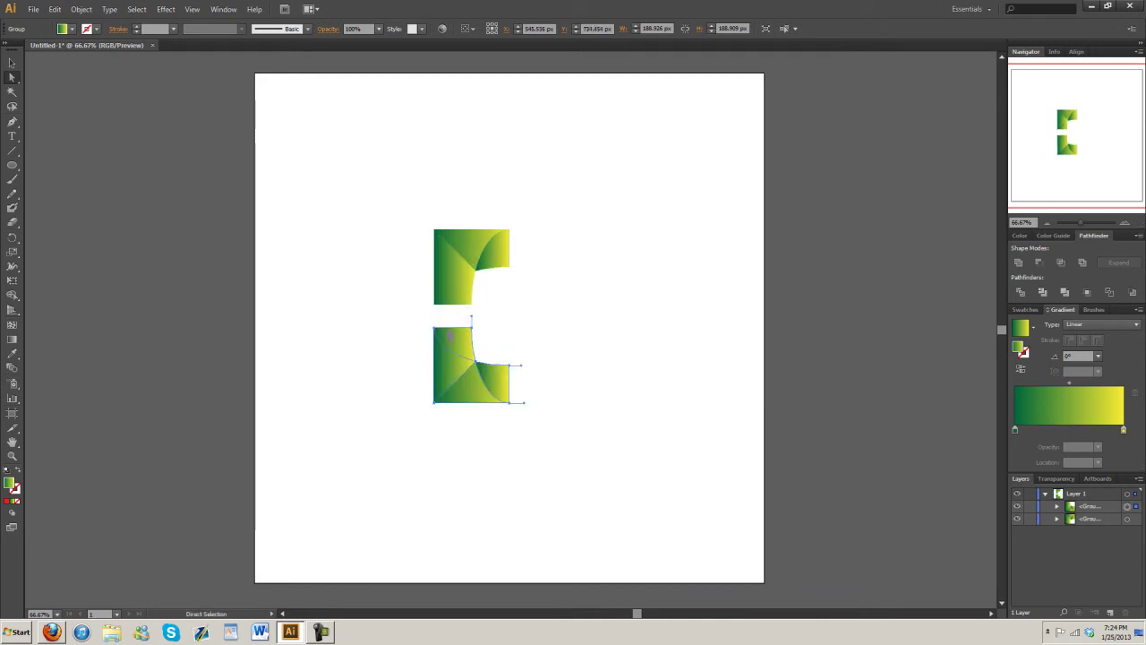
drag(454, 344, 455, 314)
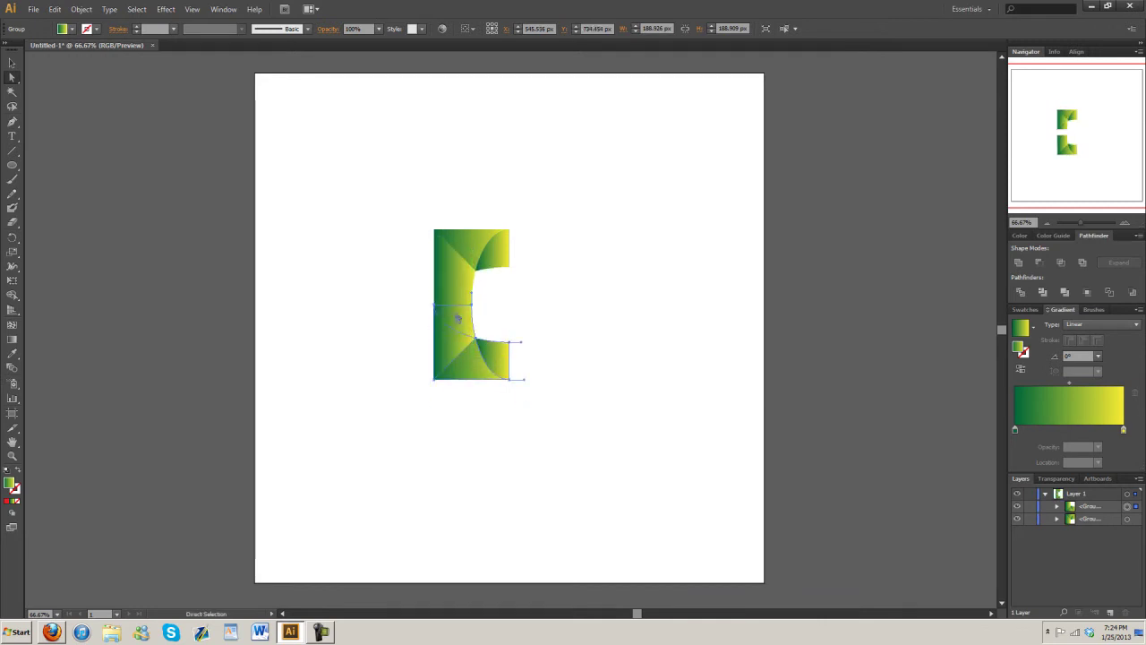
- Give the lower copy a dark-blue to light-blue gradient
double_click(1015, 431)
click(1028, 476)
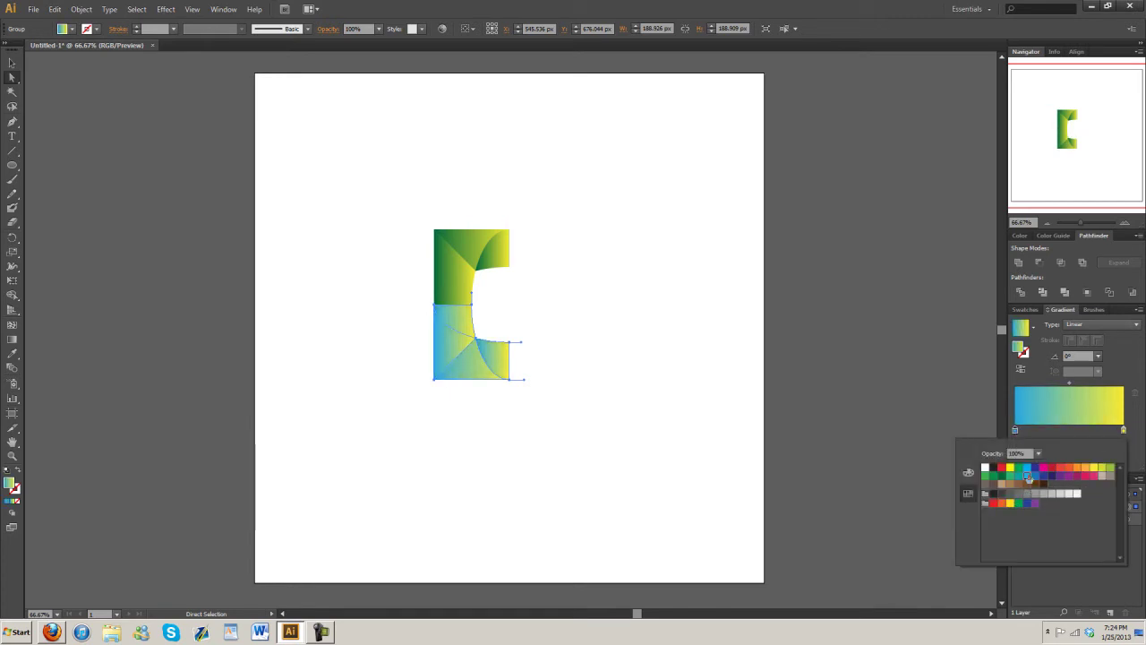
click(1035, 468)
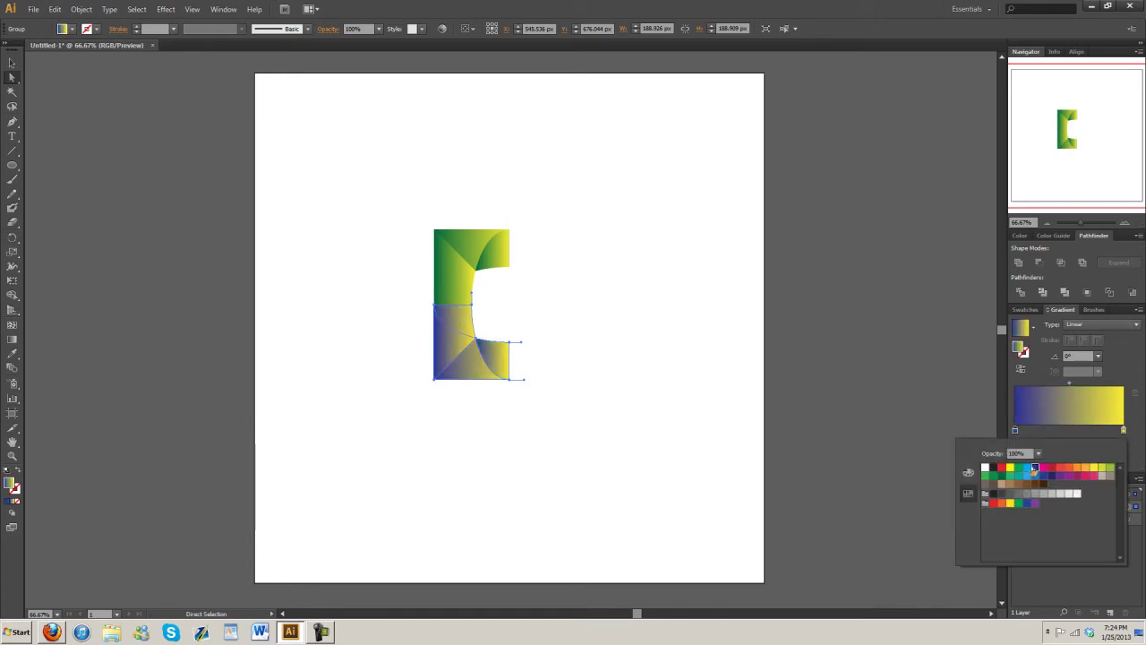
click(1051, 478)
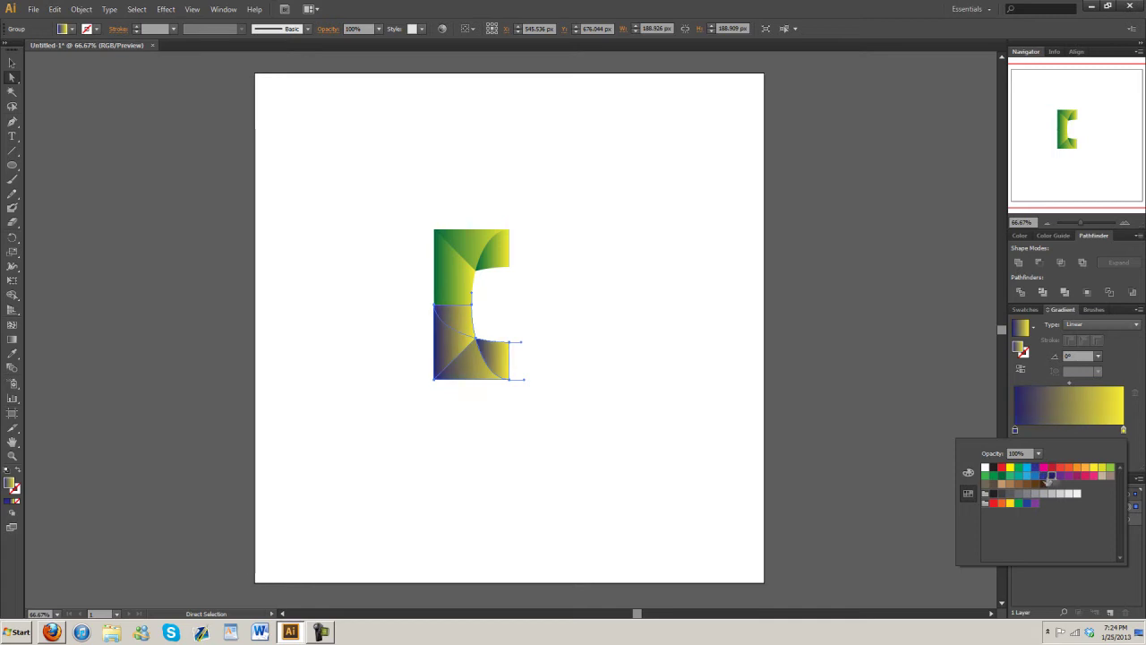
click(1043, 475)
double_click(1125, 433)
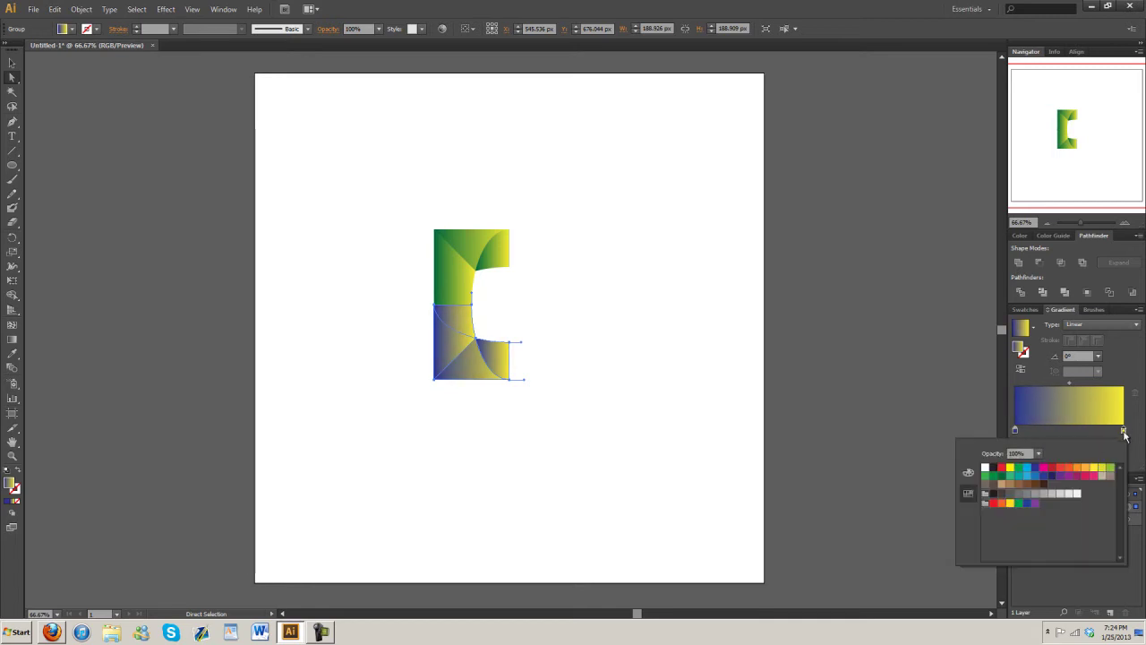
click(1034, 481)
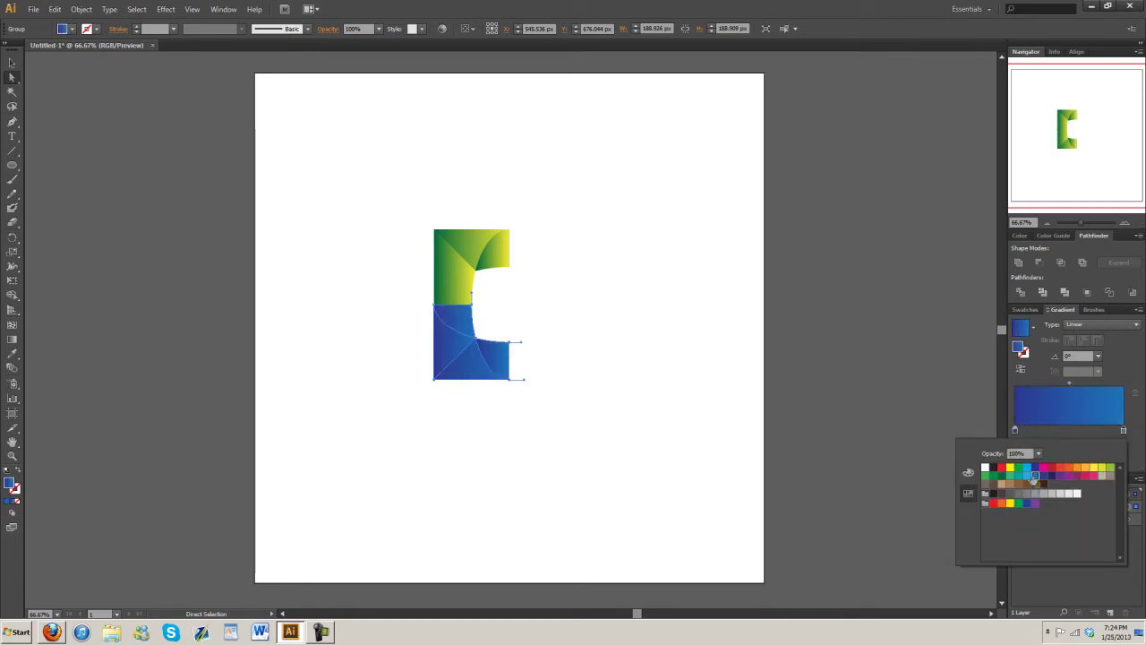
click(1034, 476)
click(566, 303)
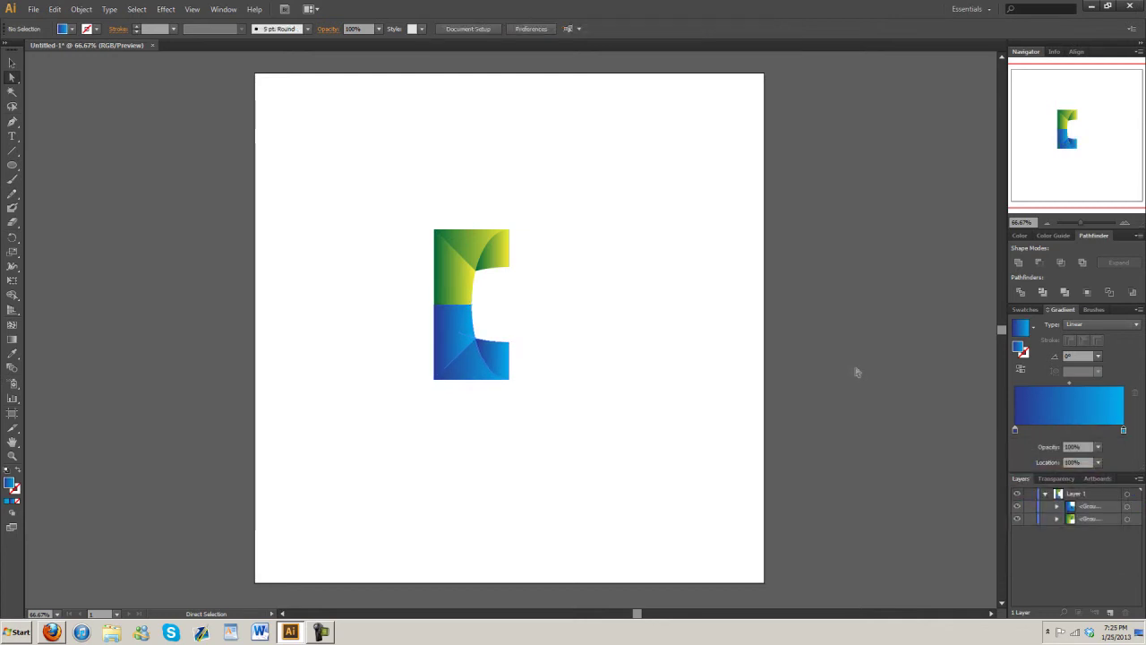
drag(618, 439, 386, 317)
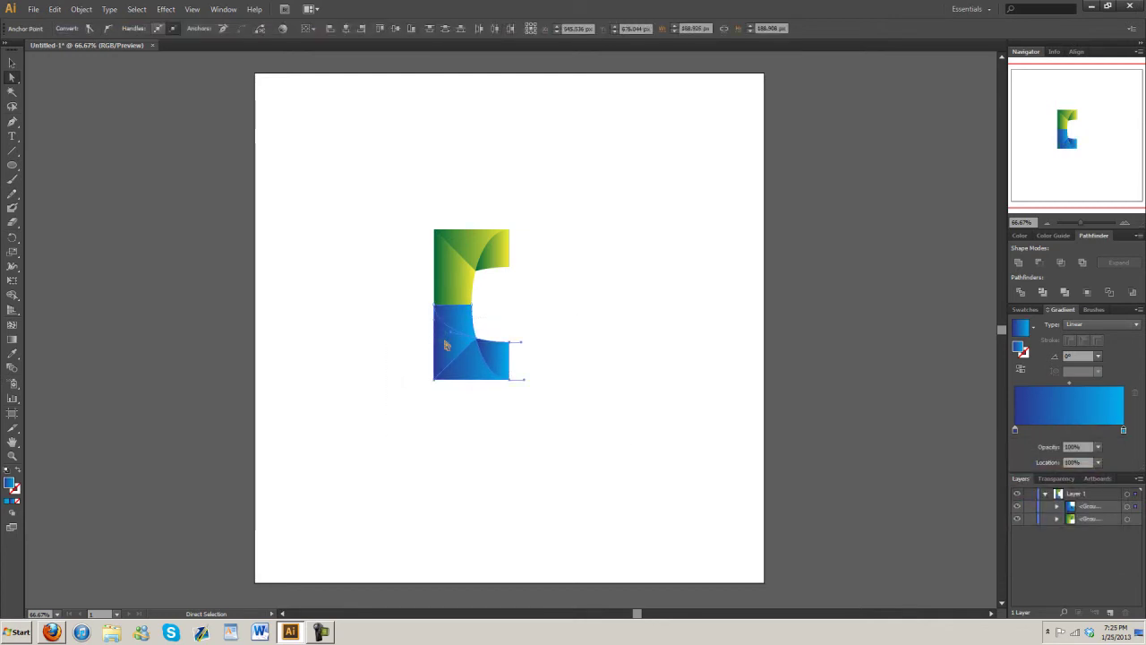
- Make a vertically reflected copy of the blue quadrant and move it to the right
click(11, 63)
click(448, 336)
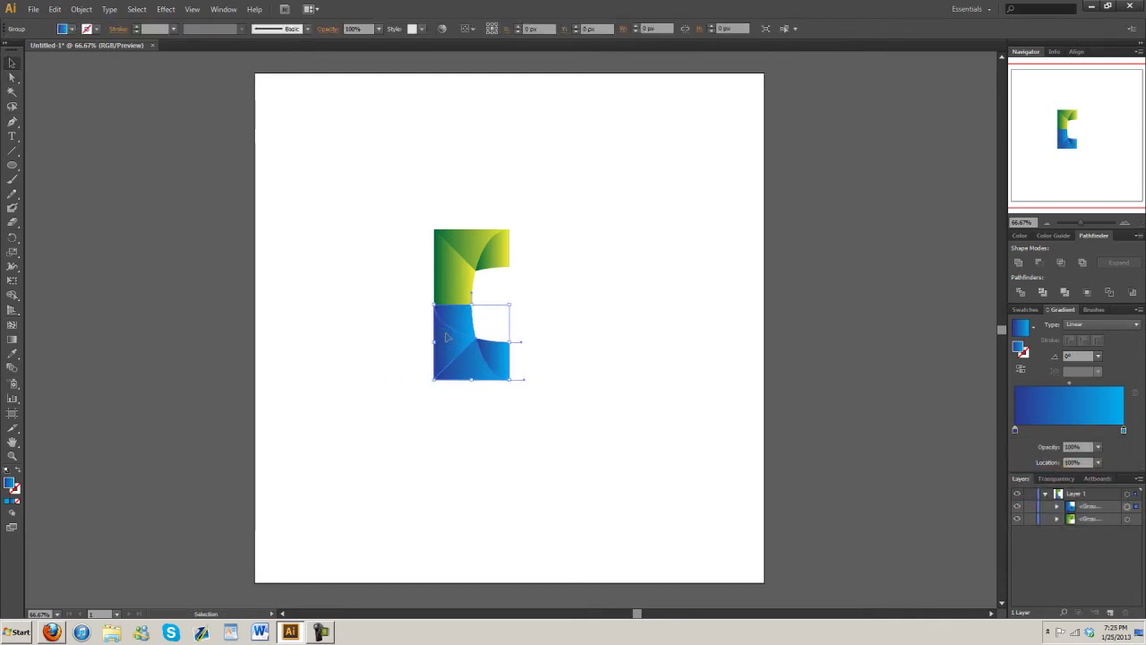
right_click(448, 334)
mouse_move(519, 407)
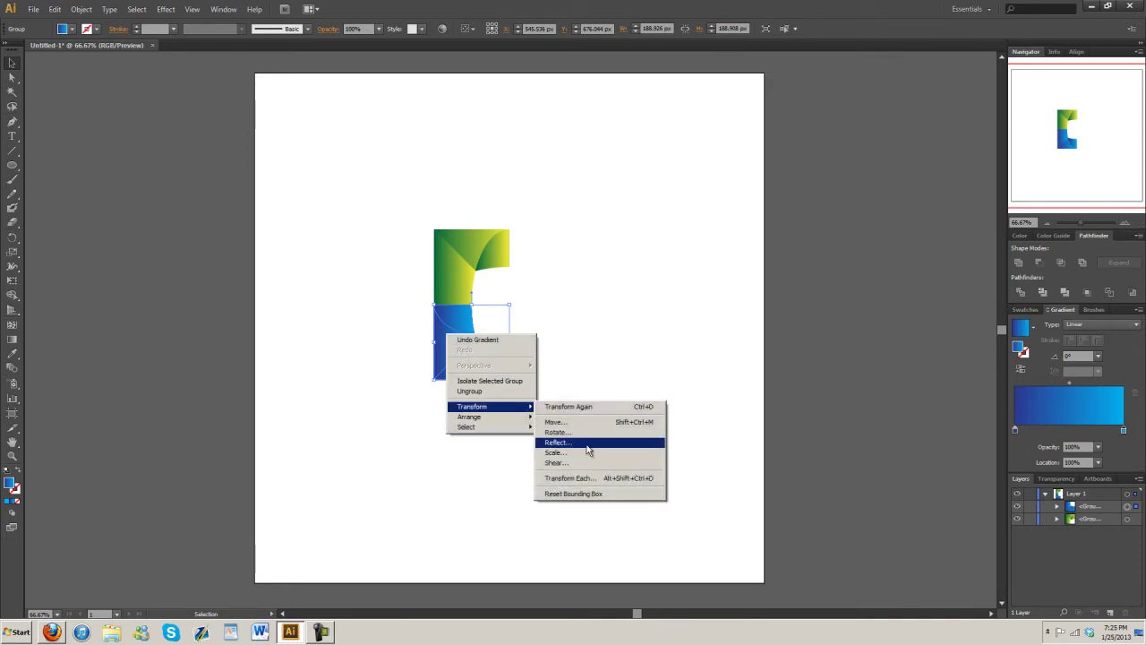
click(582, 446)
click(751, 343)
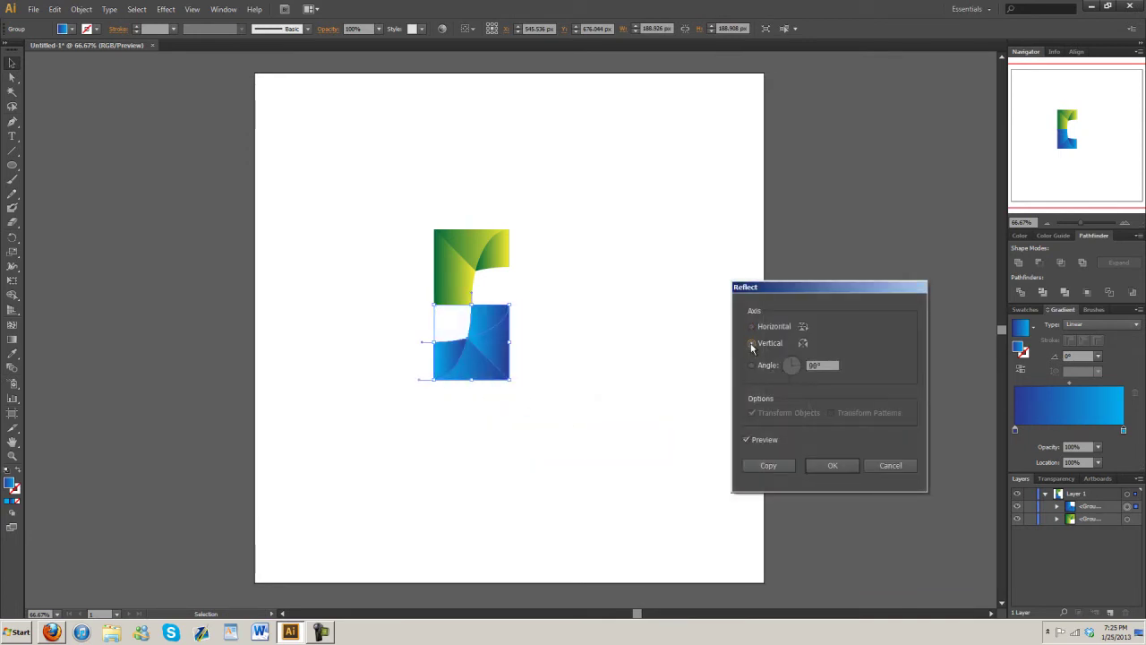
click(781, 467)
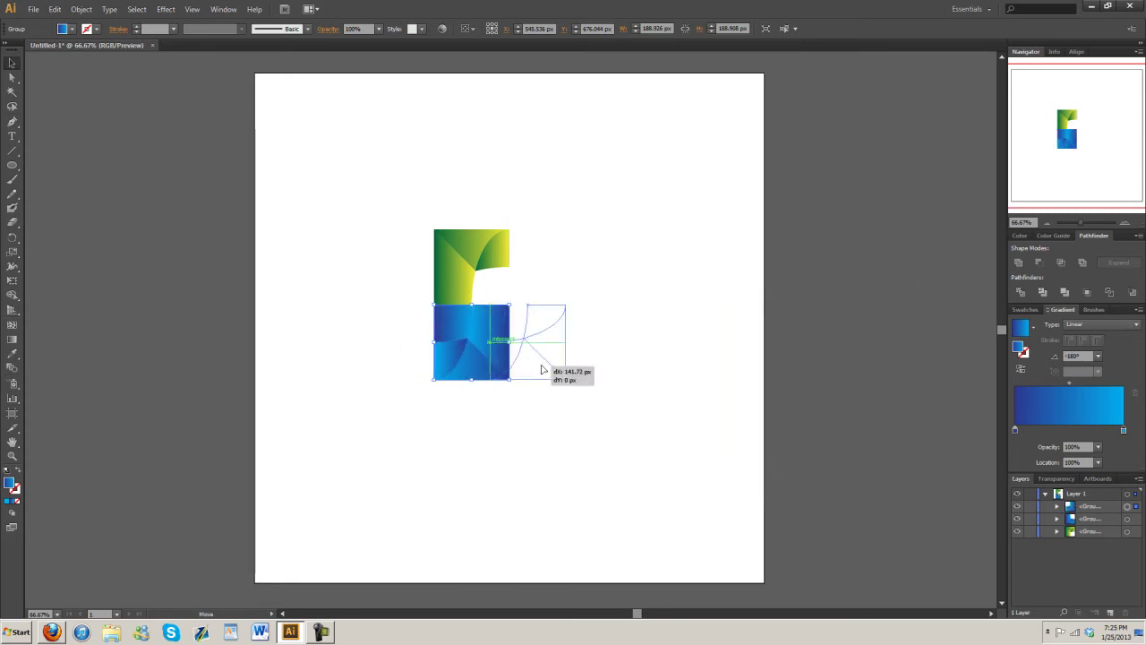
drag(542, 369, 559, 370)
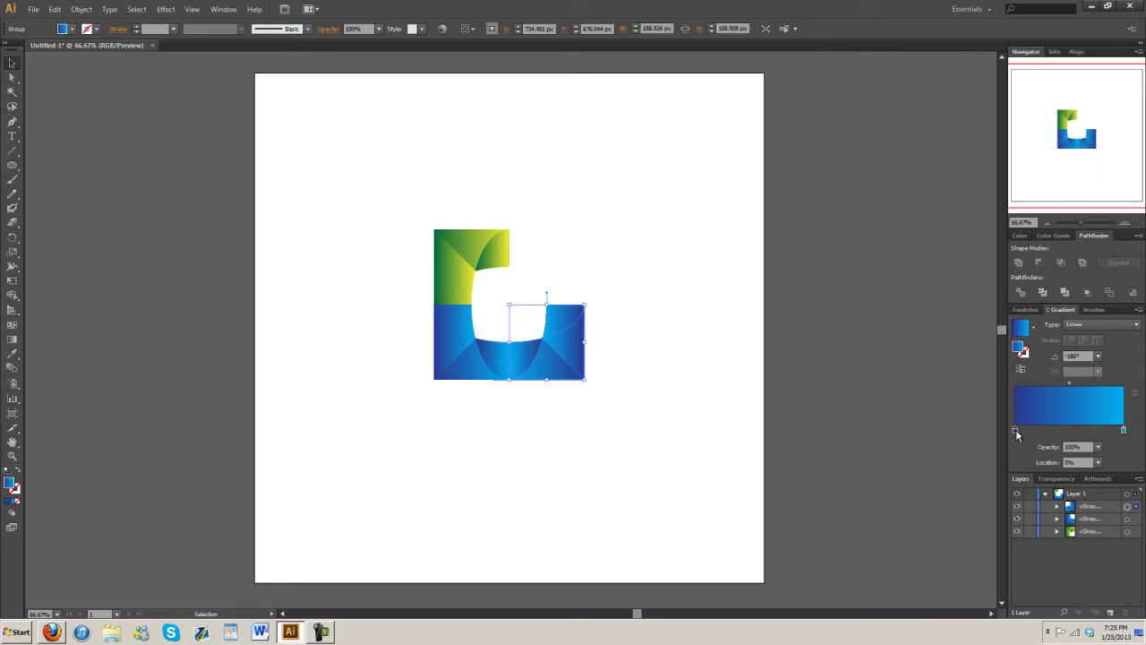
- Give the new copy a magenta-to-purple gradient
double_click(1016, 430)
click(1044, 467)
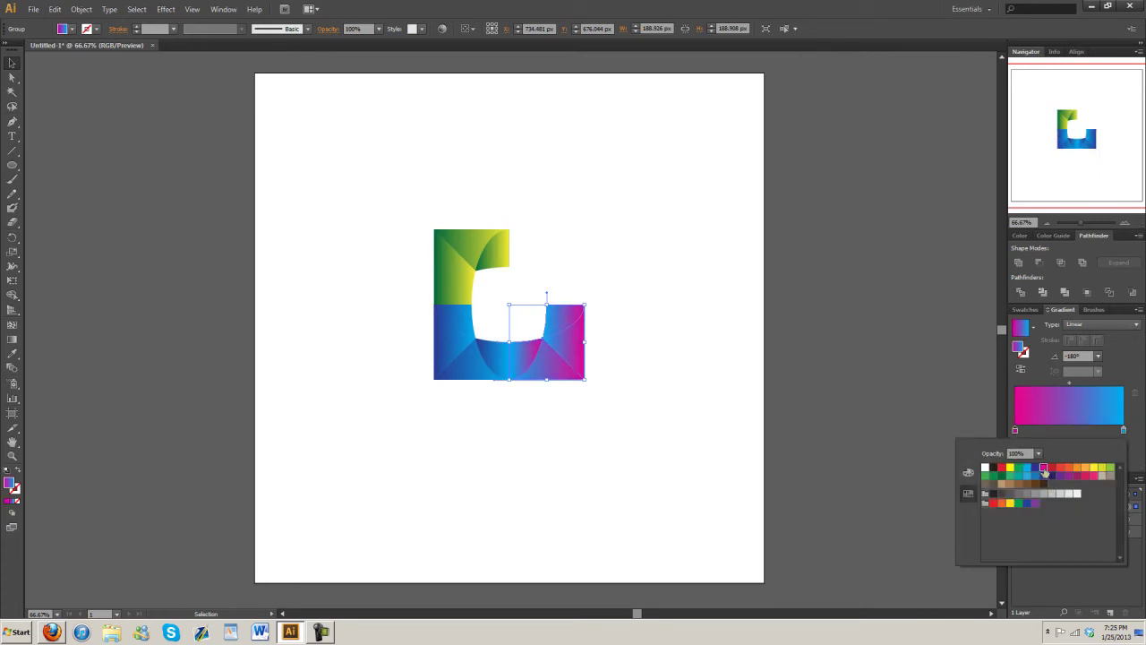
double_click(1124, 431)
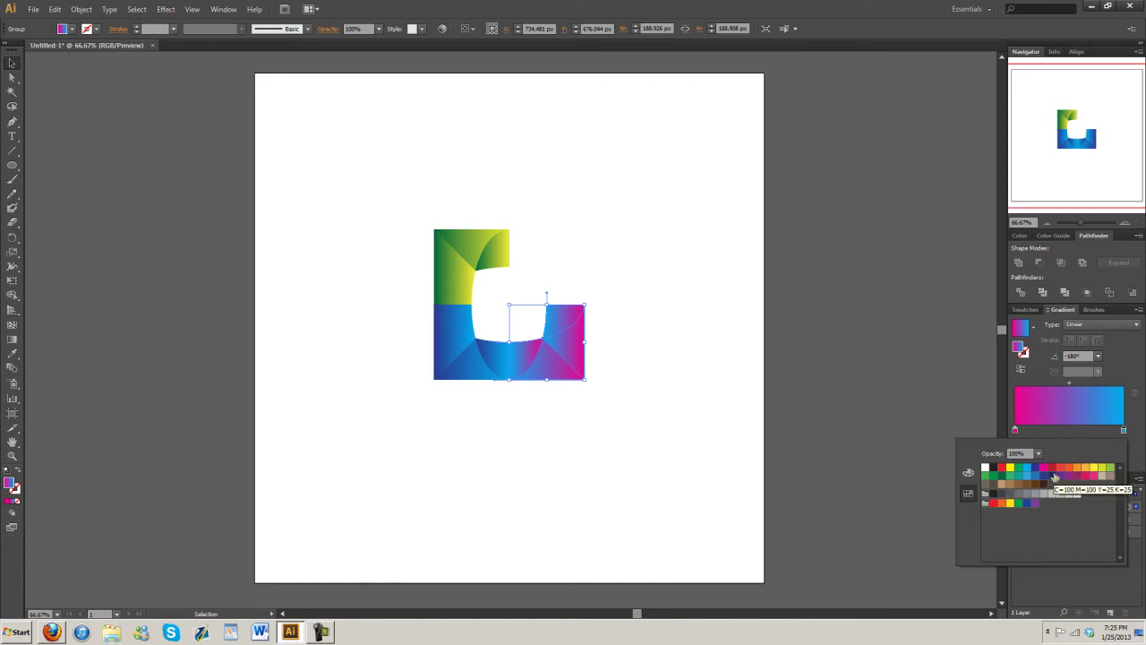
click(1054, 475)
click(1063, 475)
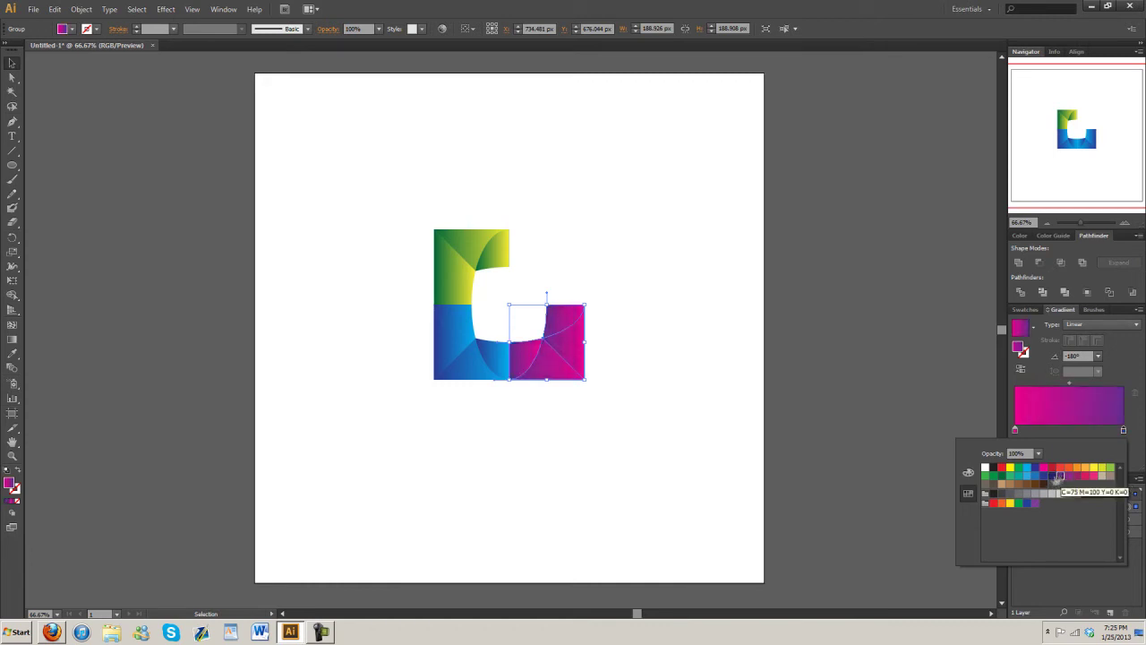
click(676, 414)
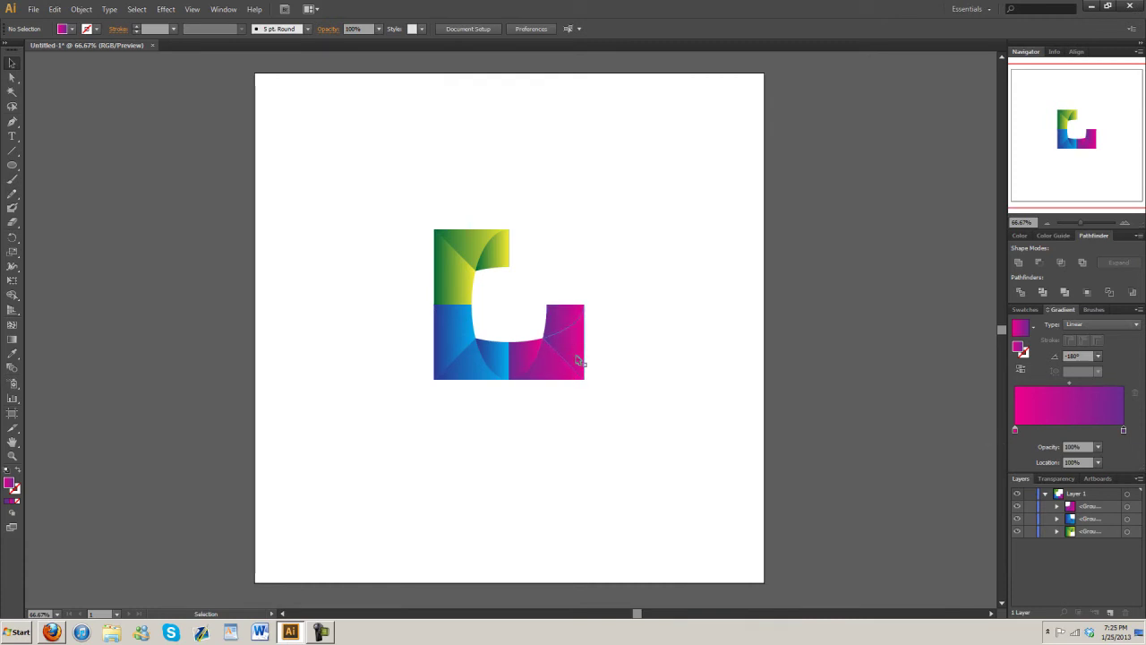
- Make a horizontally reflected copy of the magenta quadrant and move it up to the top-right
drag(617, 417, 521, 293)
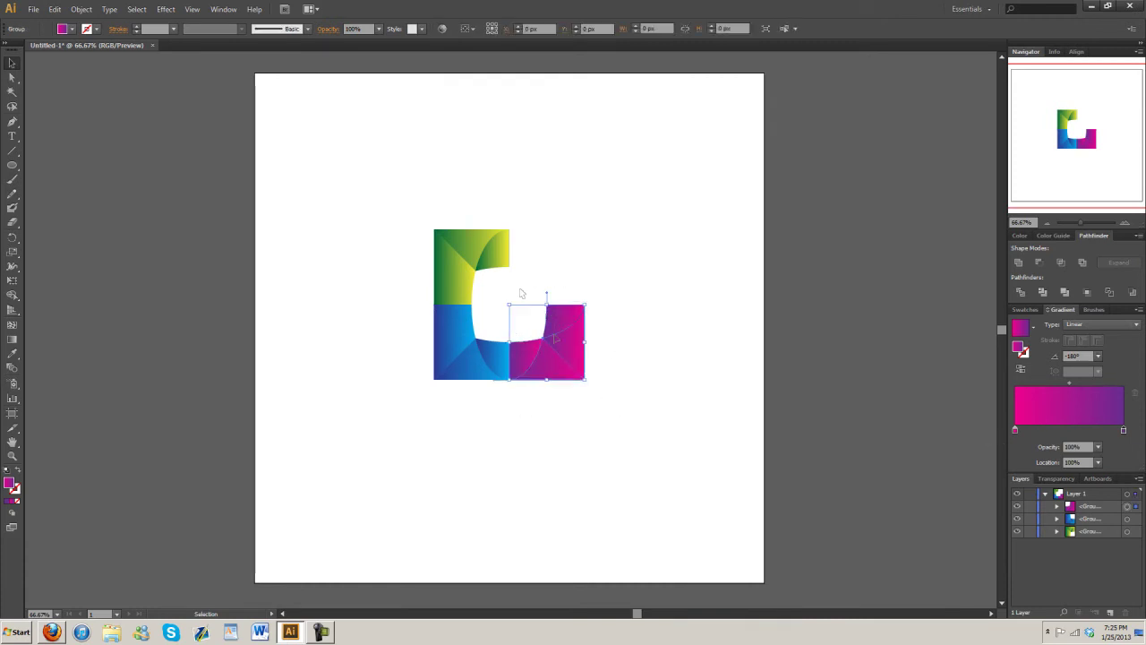
click(586, 425)
drag(618, 418, 556, 367)
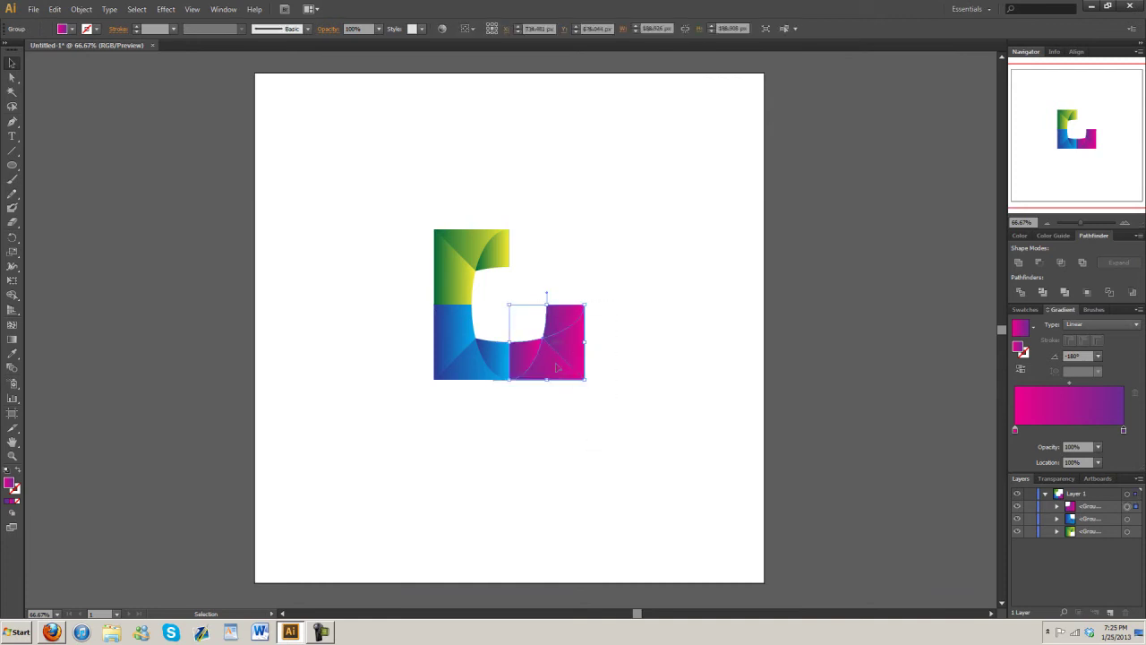
right_click(556, 367)
mouse_move(633, 445)
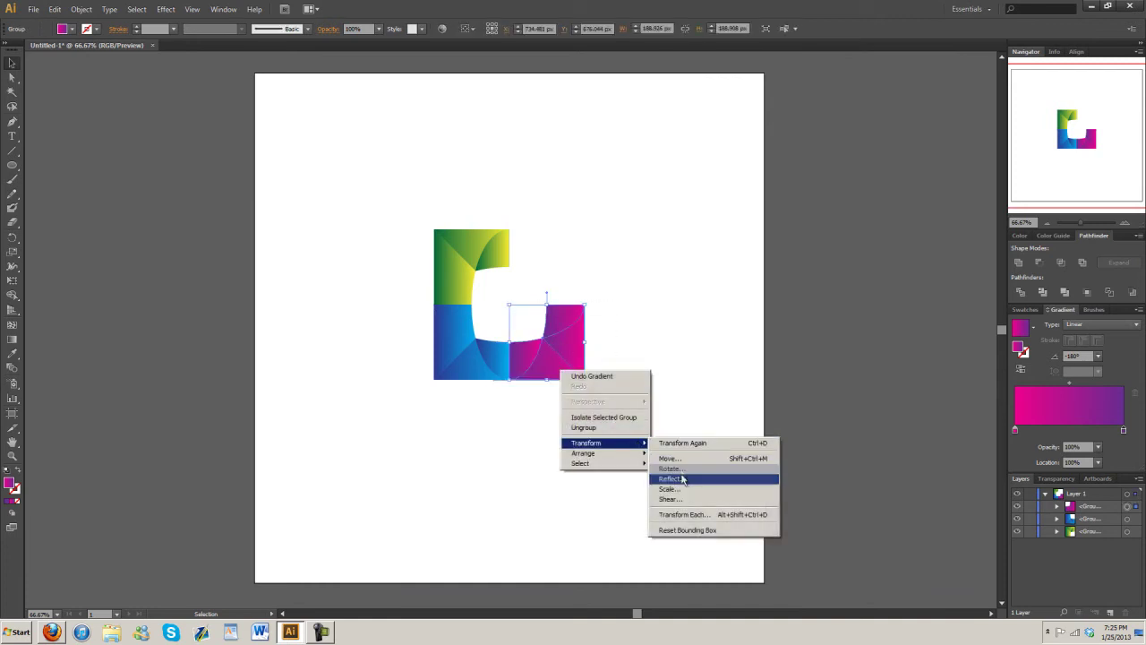
click(682, 480)
click(752, 326)
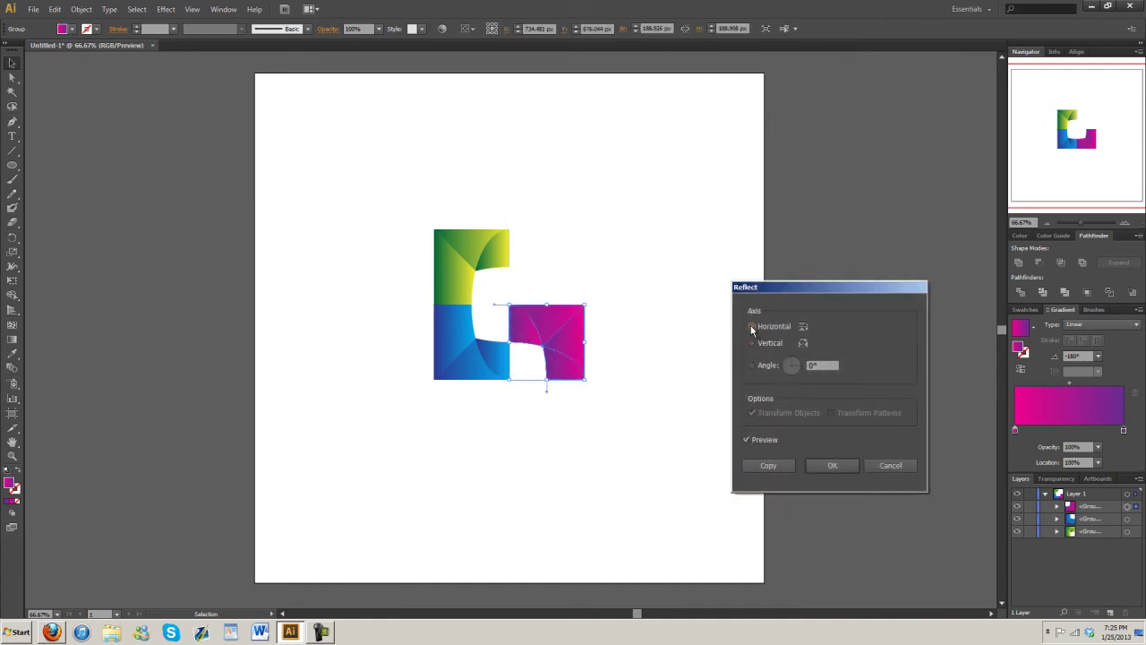
click(761, 465)
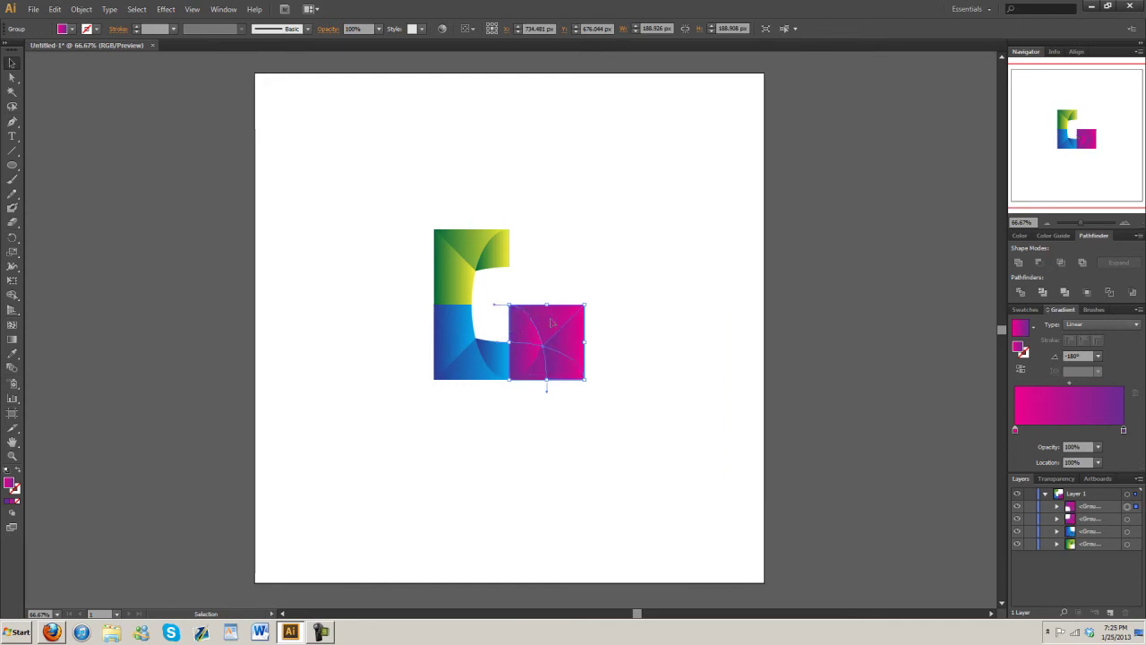
drag(552, 324, 553, 249)
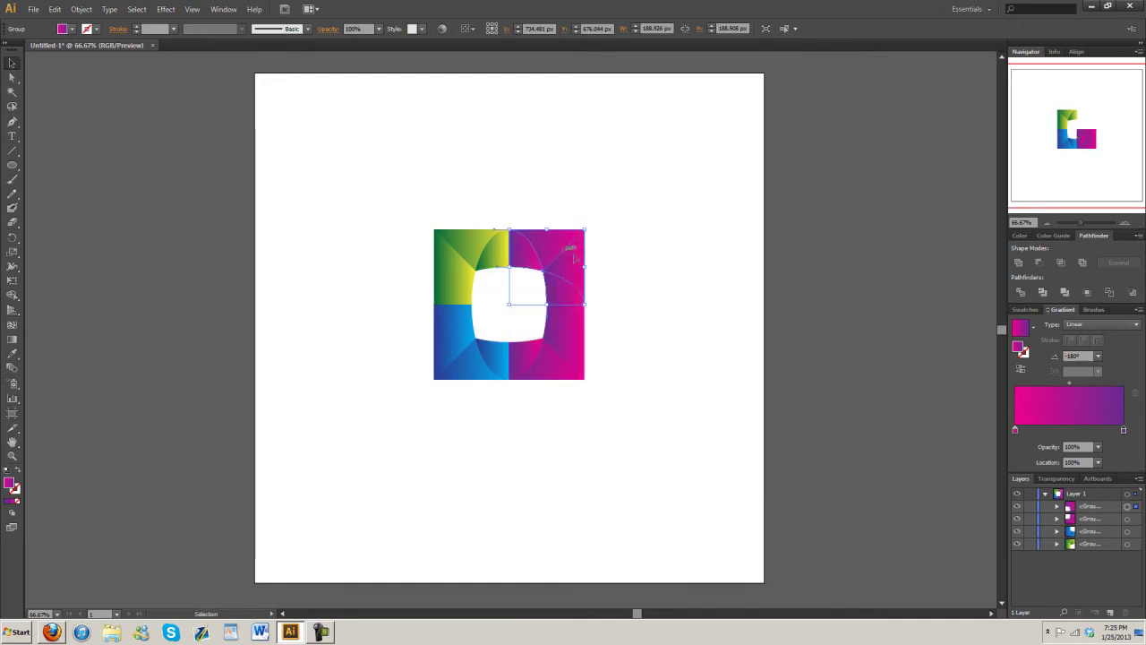
- Give the top-right copy an orange-red to yellow gradient and move it out to the right
click(639, 273)
drag(640, 289, 521, 232)
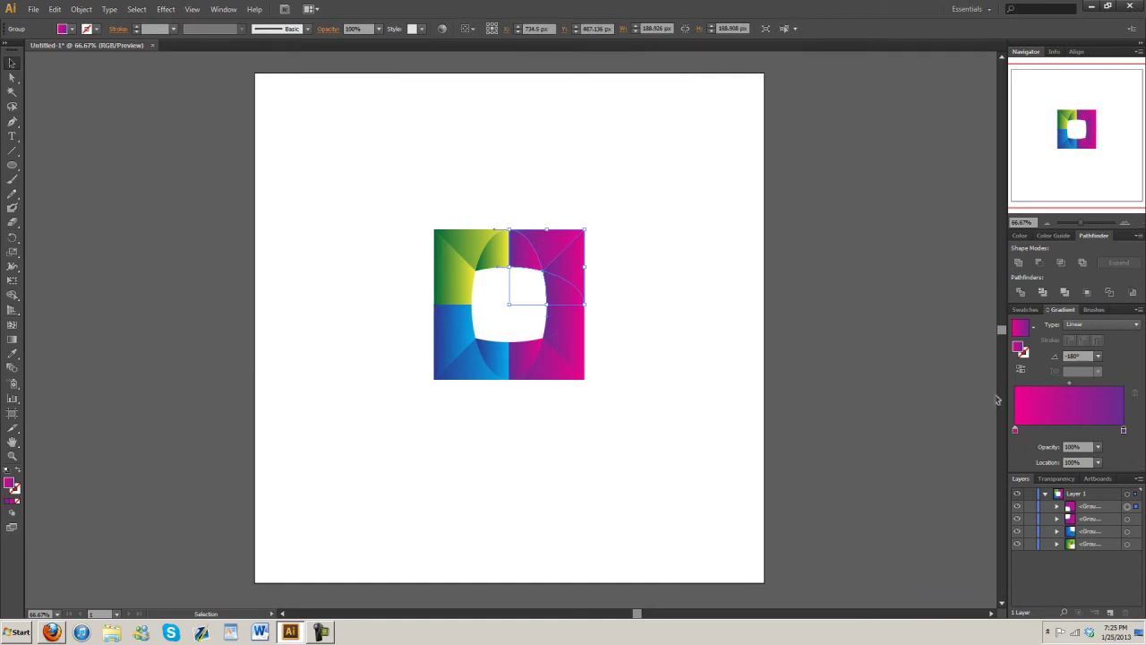
double_click(1015, 431)
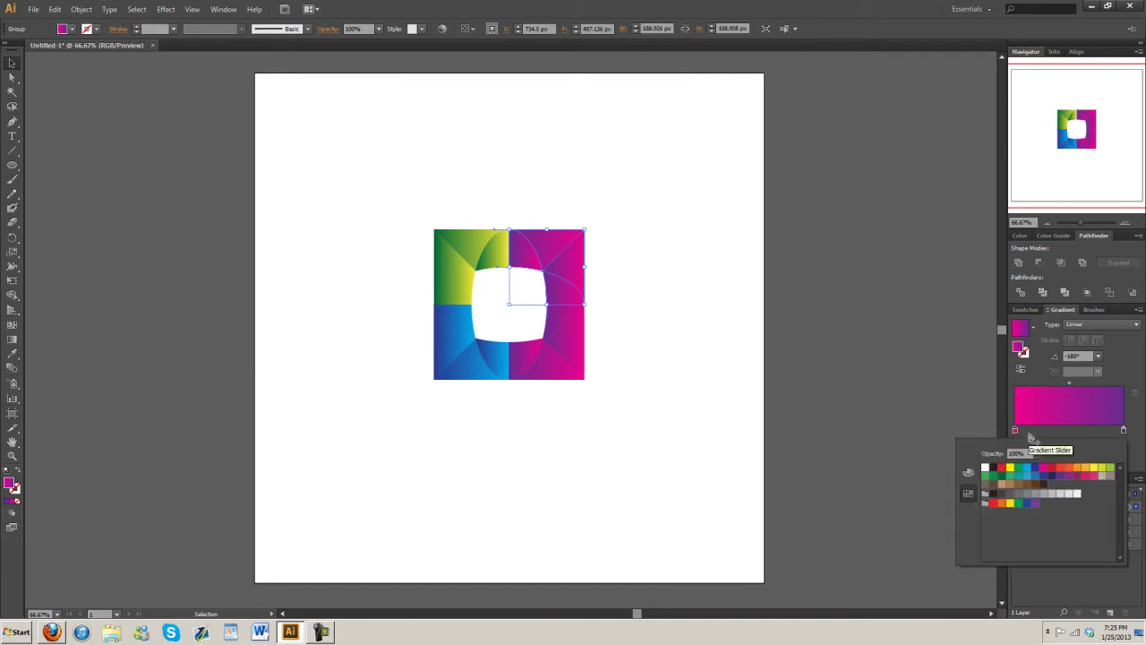
click(1068, 468)
double_click(1124, 431)
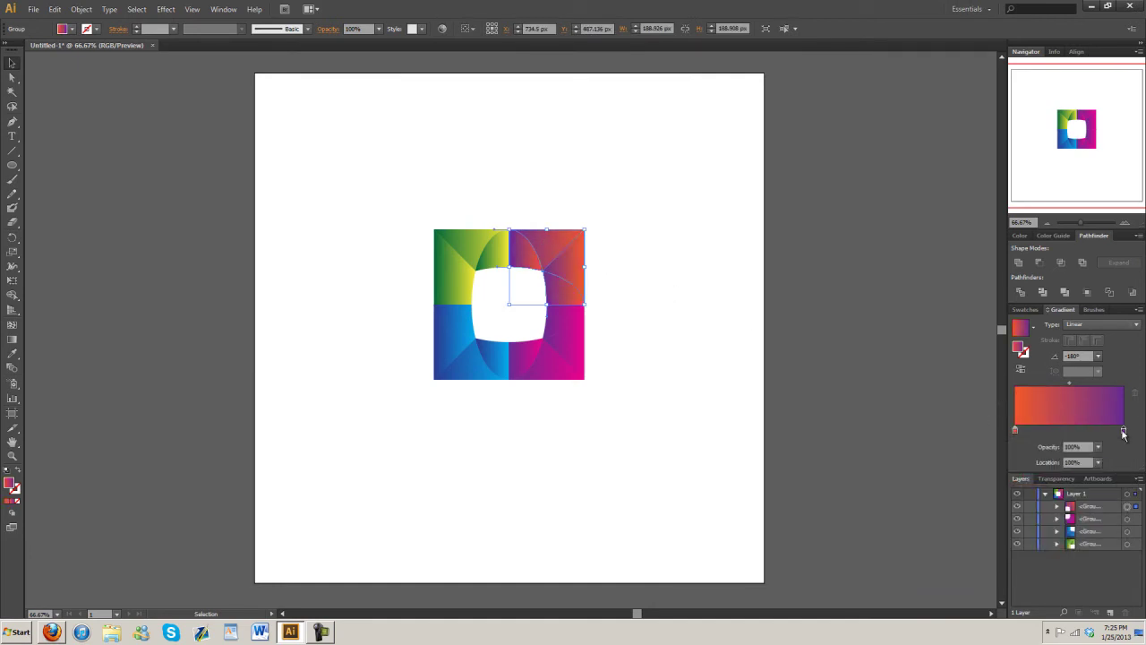
click(1086, 467)
click(1093, 467)
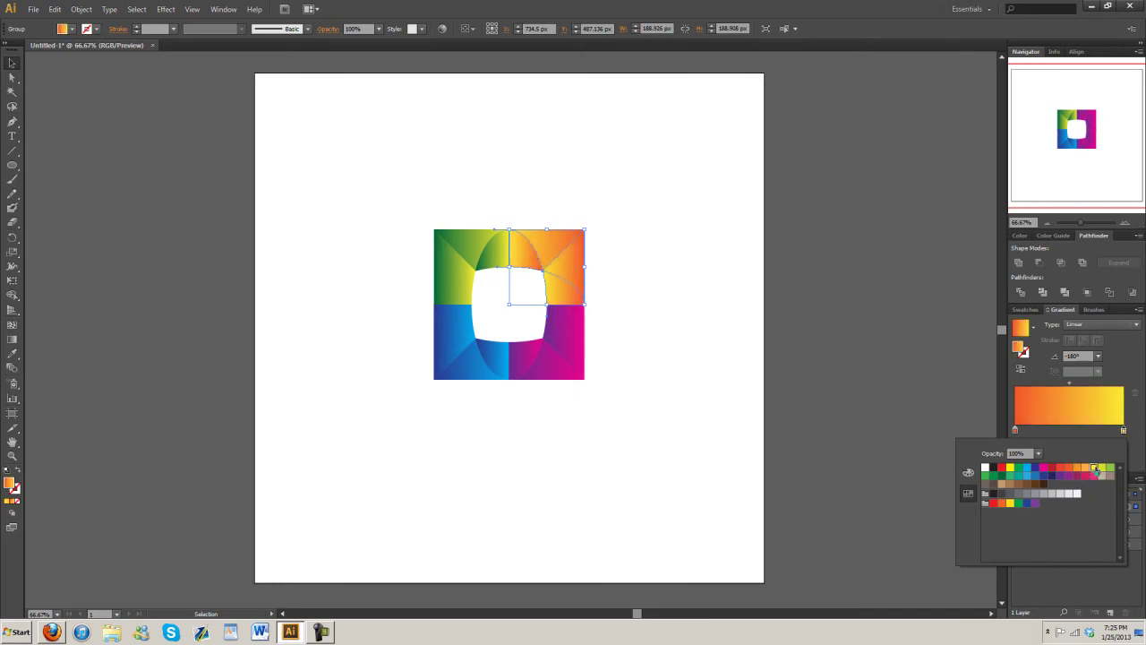
click(639, 353)
click(649, 347)
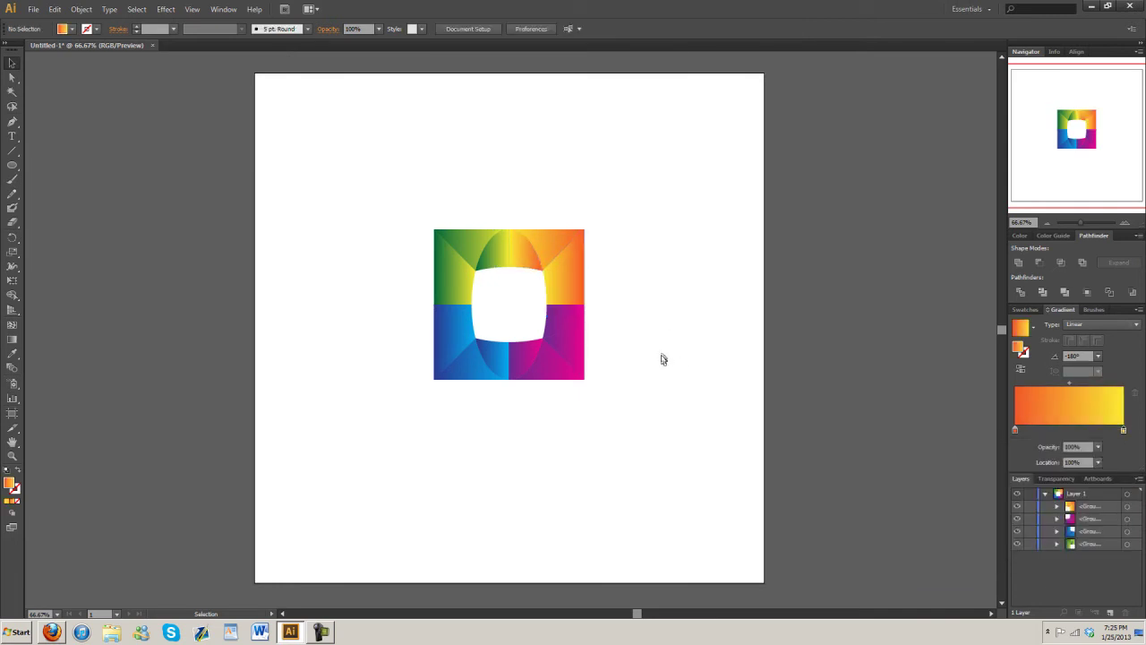
drag(660, 289, 582, 226)
drag(537, 280, 624, 357)
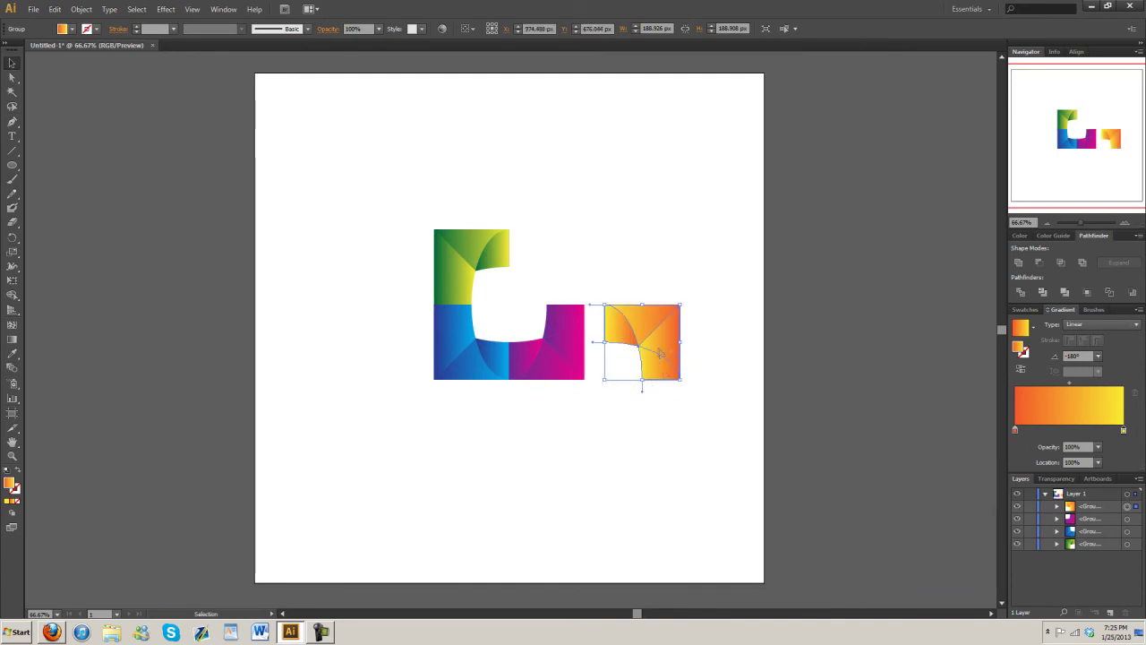
- Recolour the bottom-right quadrant with an orange-red to yellow gradient
click(578, 372)
drag(583, 425, 526, 284)
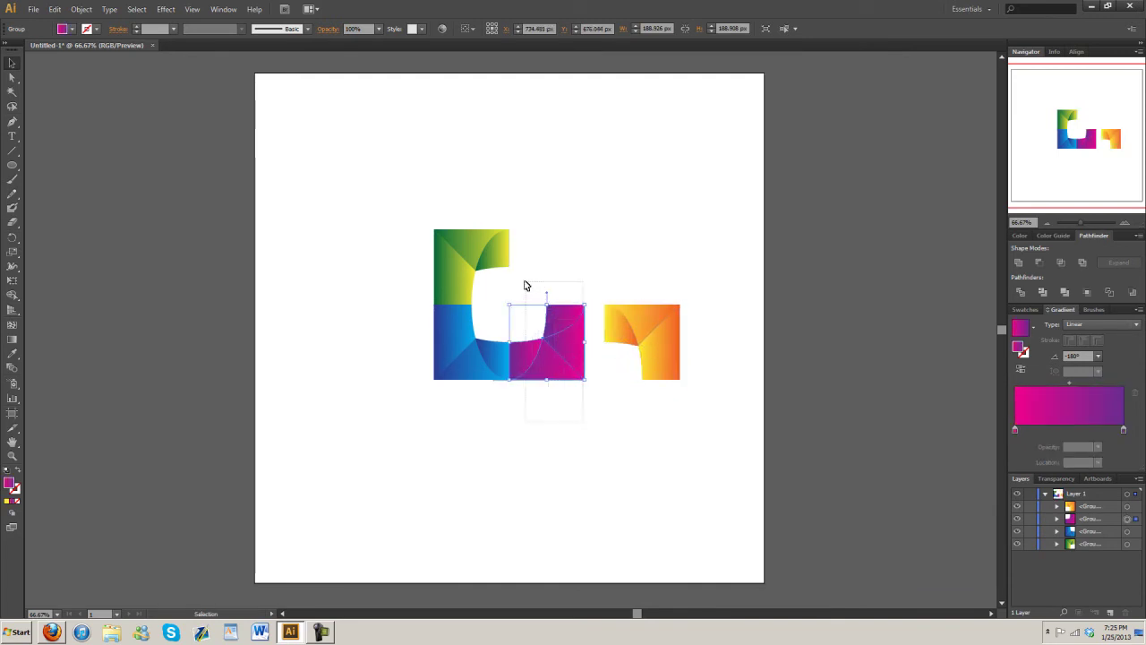
double_click(1015, 429)
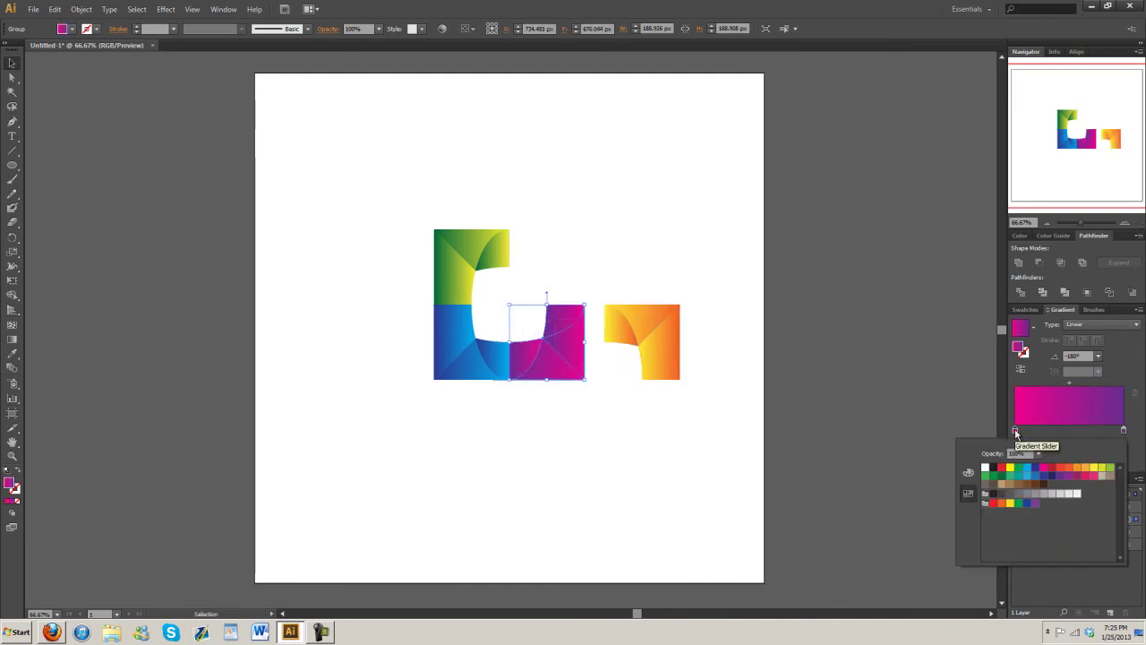
click(1069, 469)
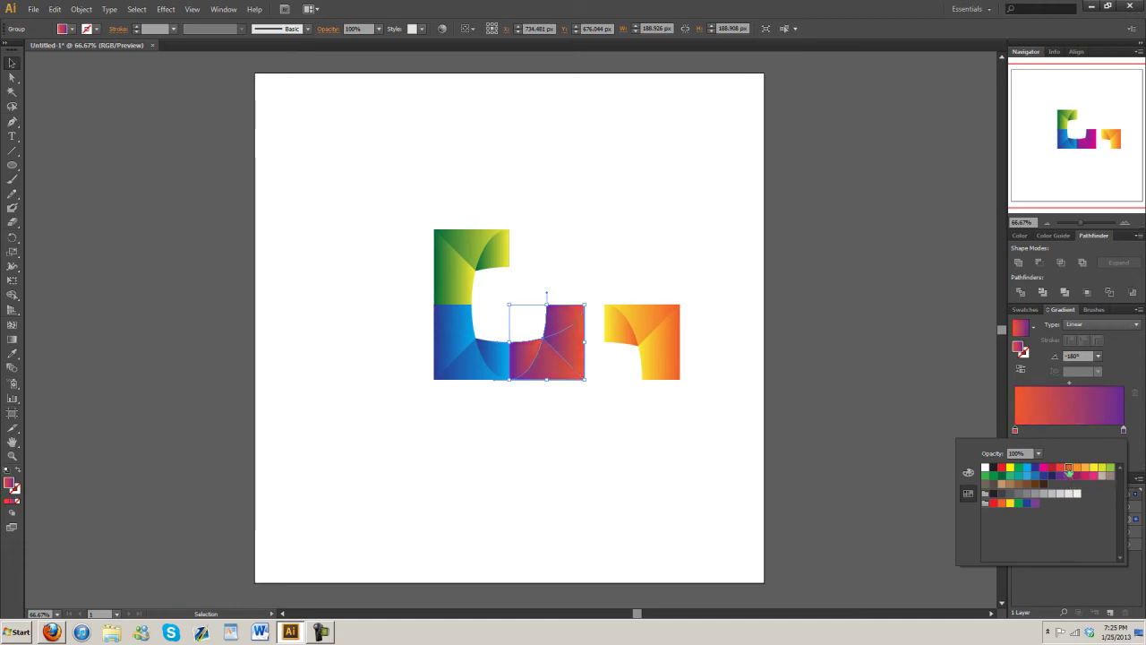
double_click(1124, 430)
click(1085, 467)
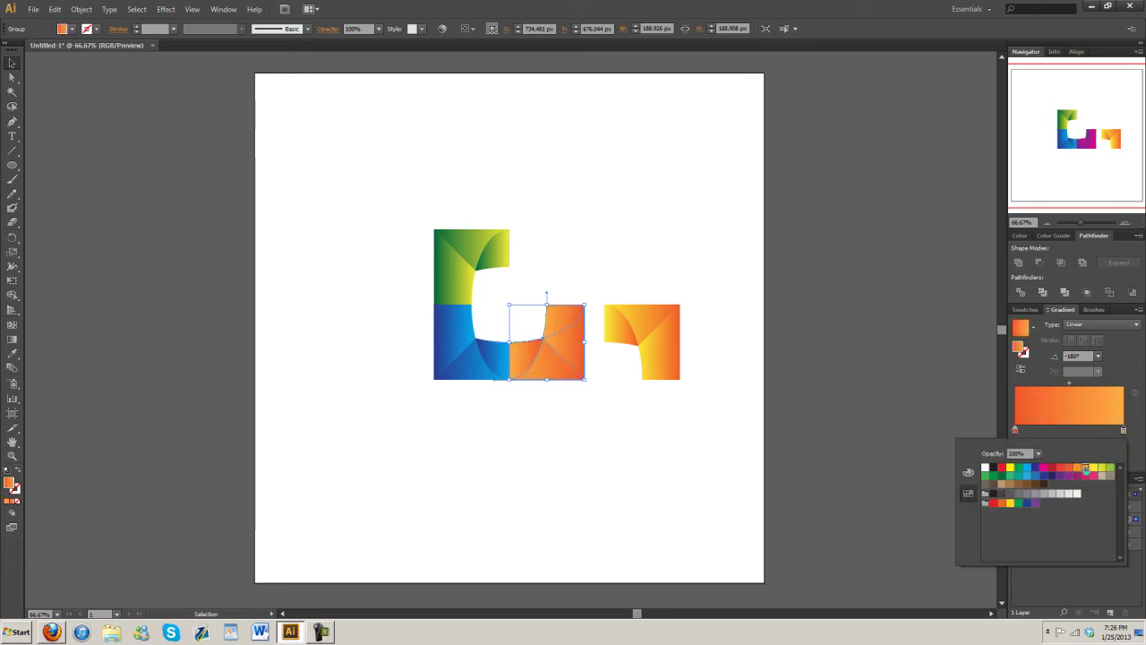
click(1093, 469)
click(627, 445)
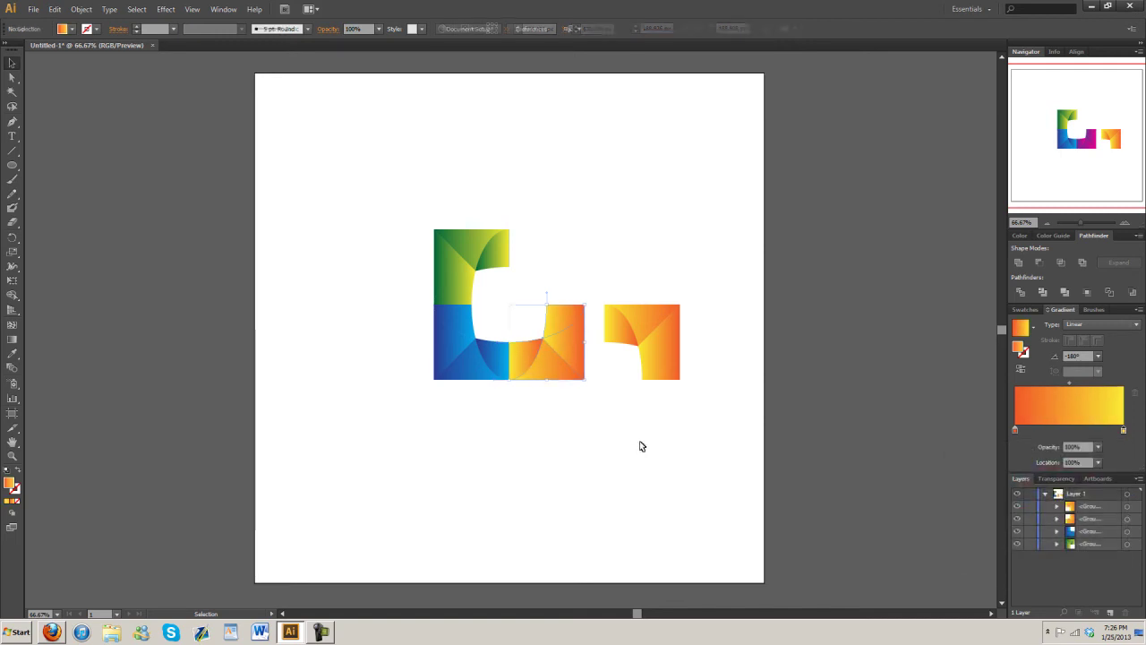
- Recolour the loose right-hand piece with a red-to-magenta gradient
drag(718, 422, 695, 351)
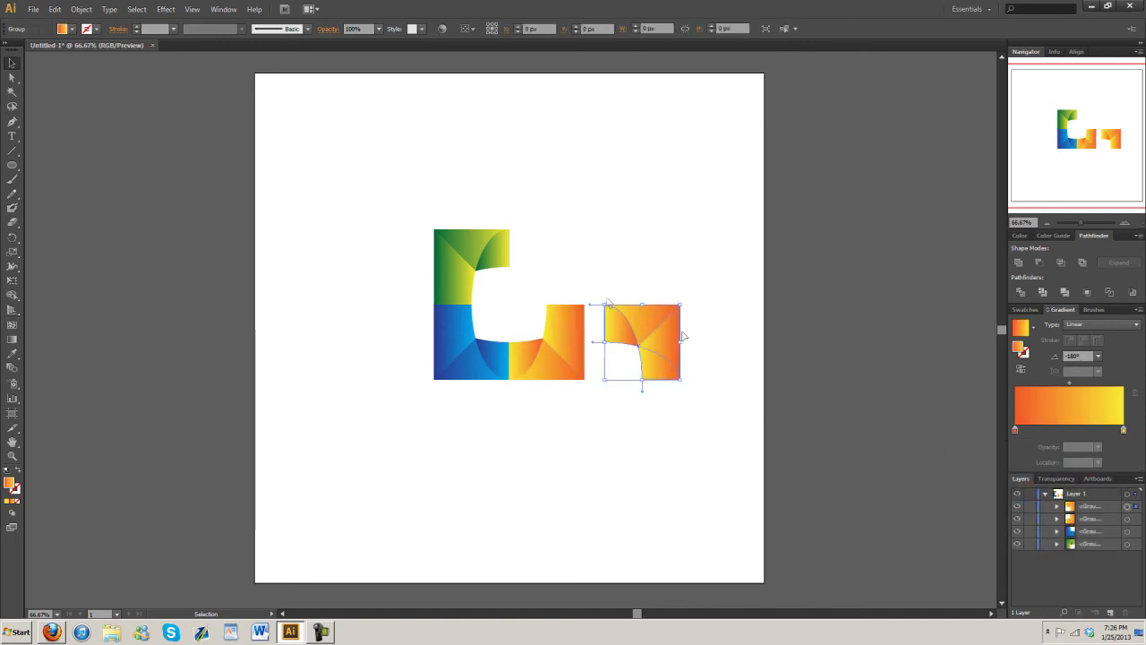
double_click(1014, 430)
click(1052, 467)
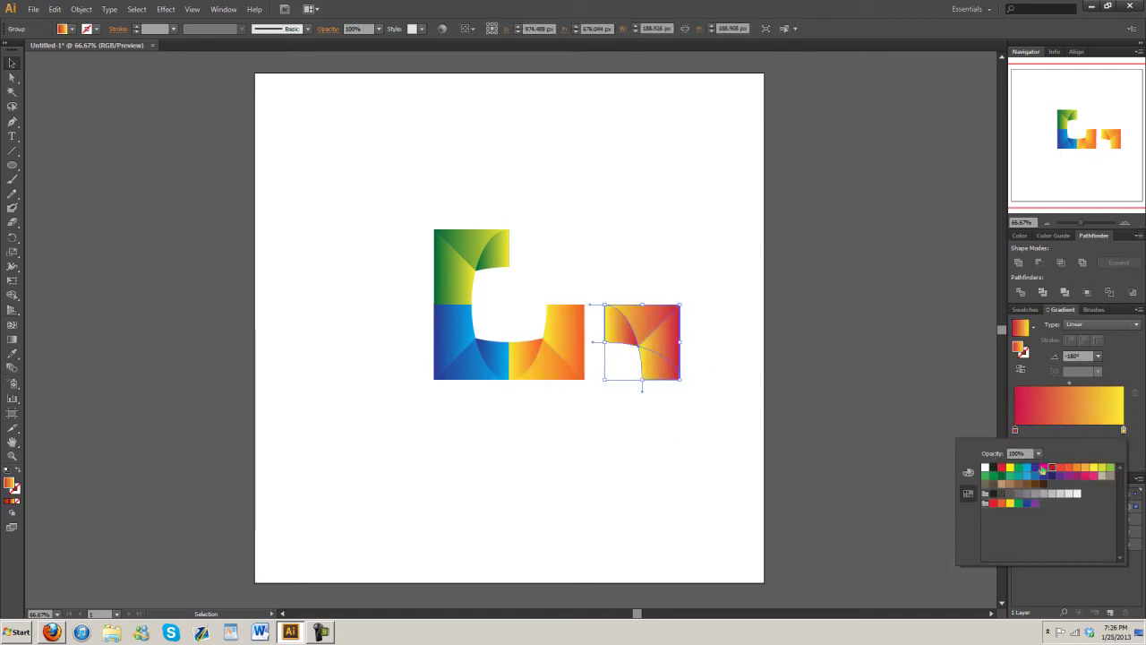
click(1124, 430)
double_click(1124, 431)
click(1068, 477)
click(716, 414)
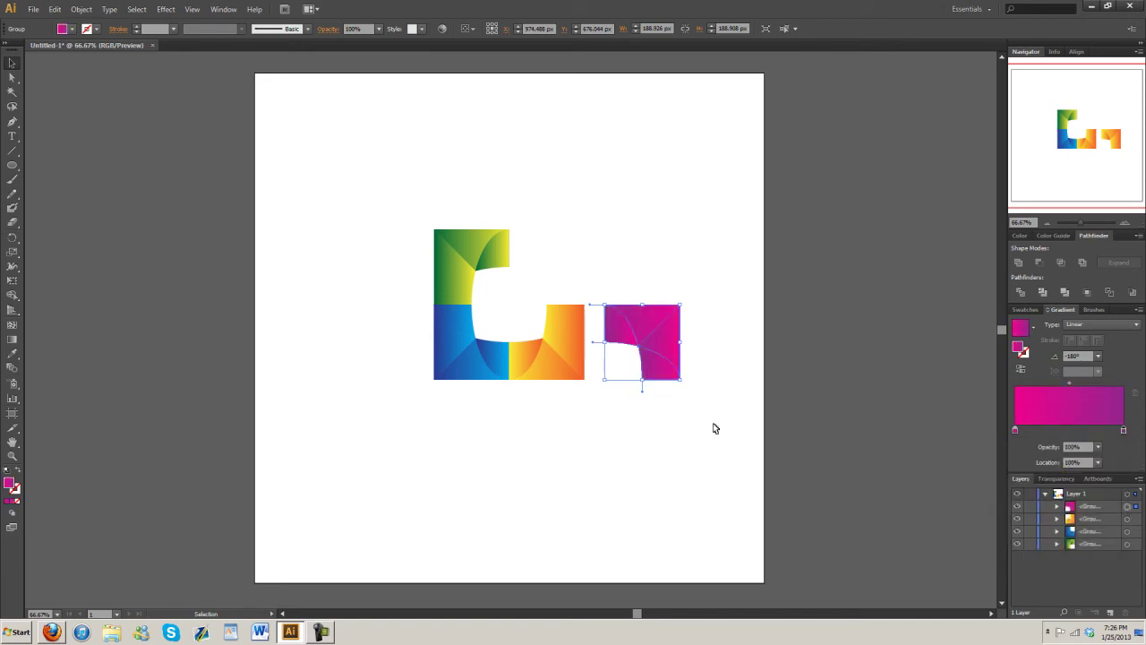
- Move the magenta piece into the top-right gap and select all four quadrants
drag(736, 427, 613, 279)
drag(654, 327, 559, 251)
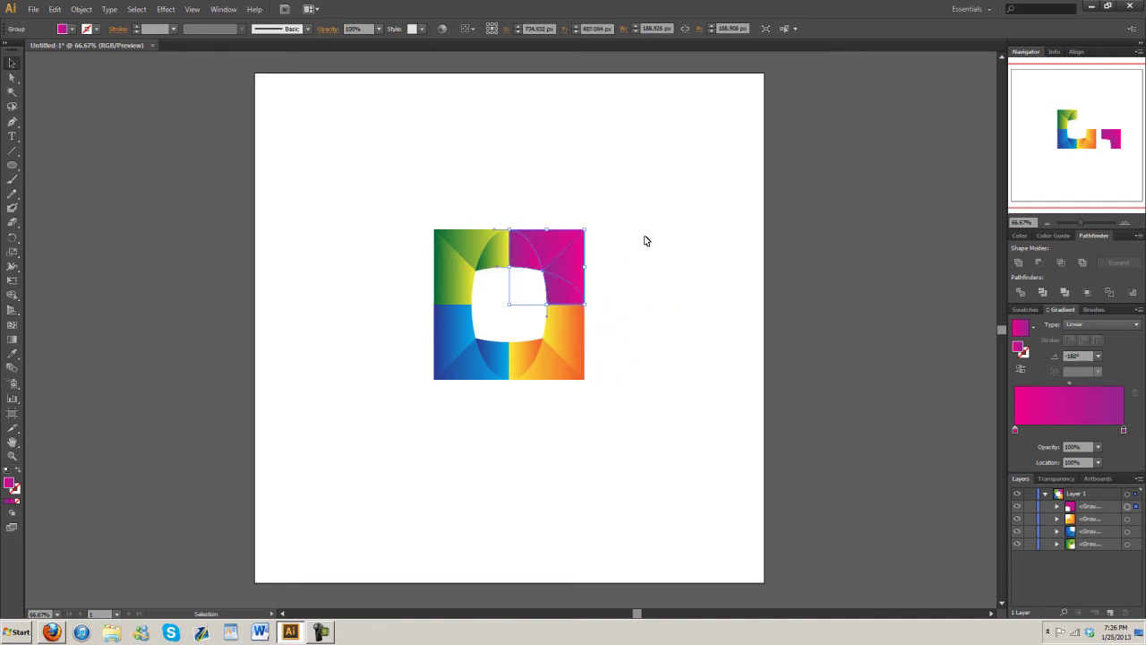
click(747, 369)
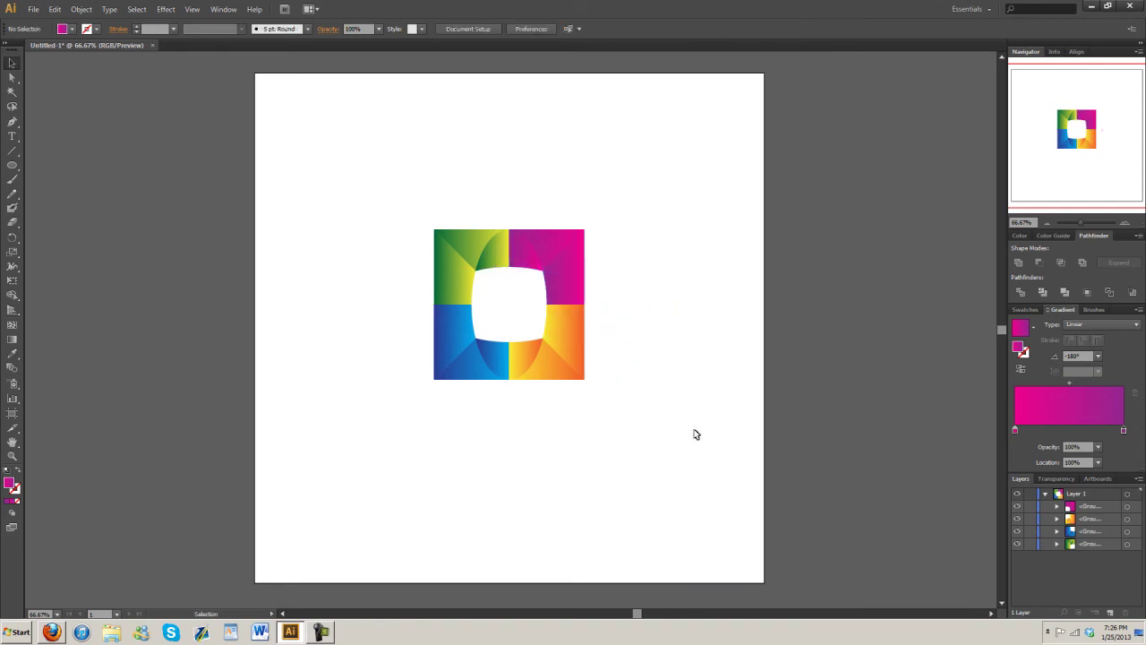
drag(695, 435, 365, 188)
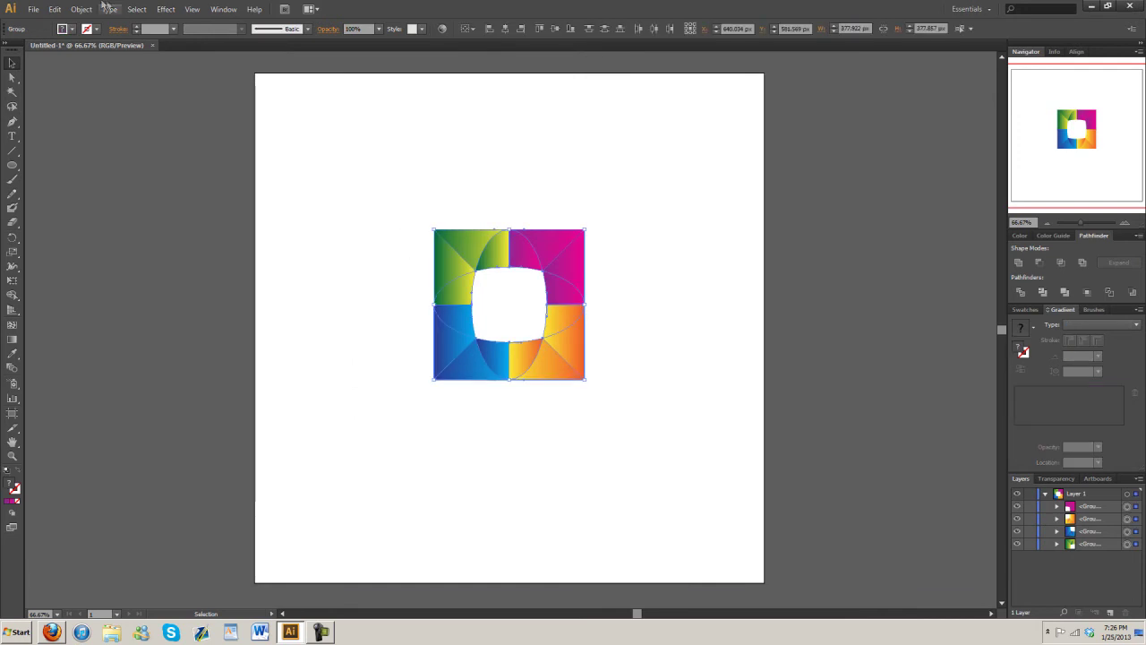
click(165, 9)
mouse_move(217, 144)
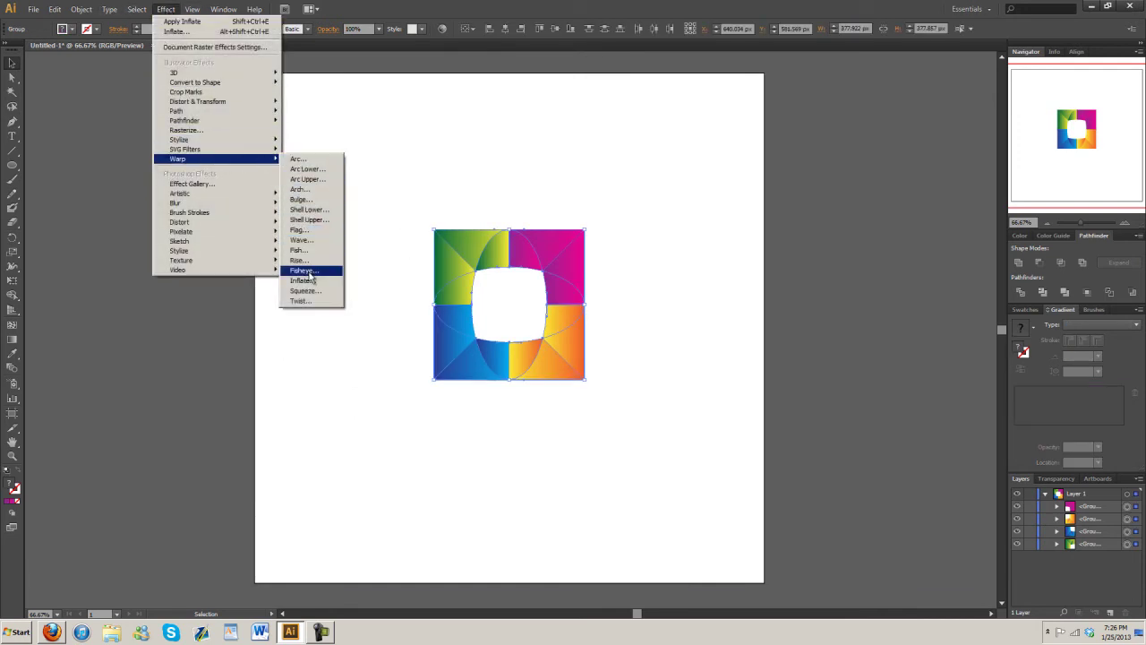
click(302, 280)
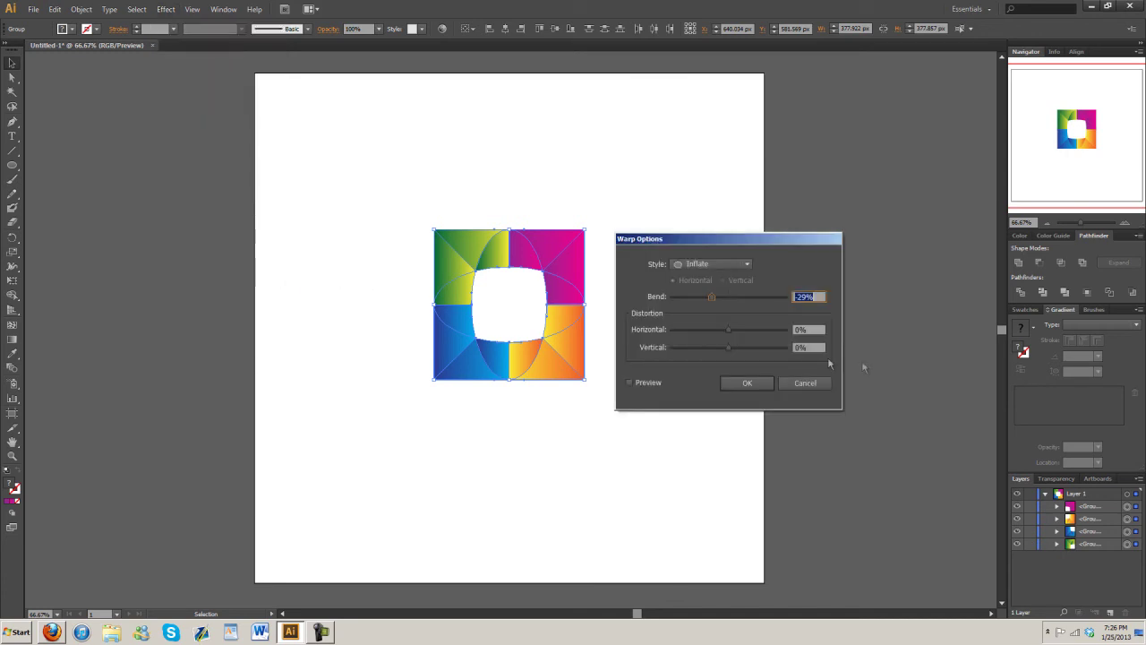
click(629, 382)
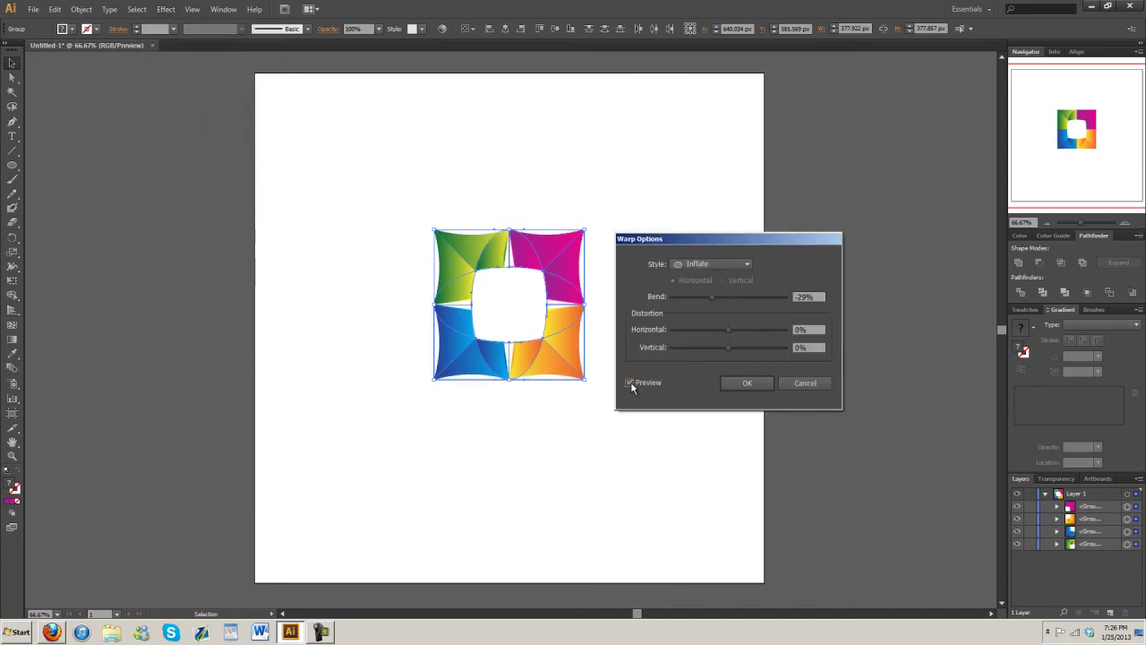
drag(714, 303, 674, 300)
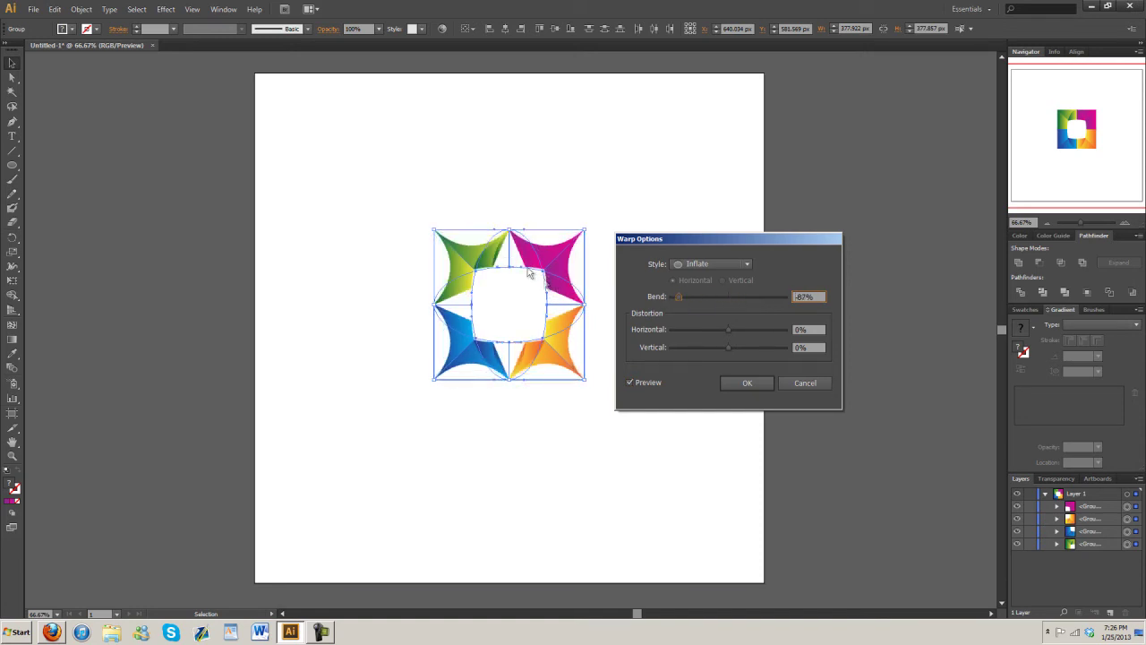
click(803, 384)
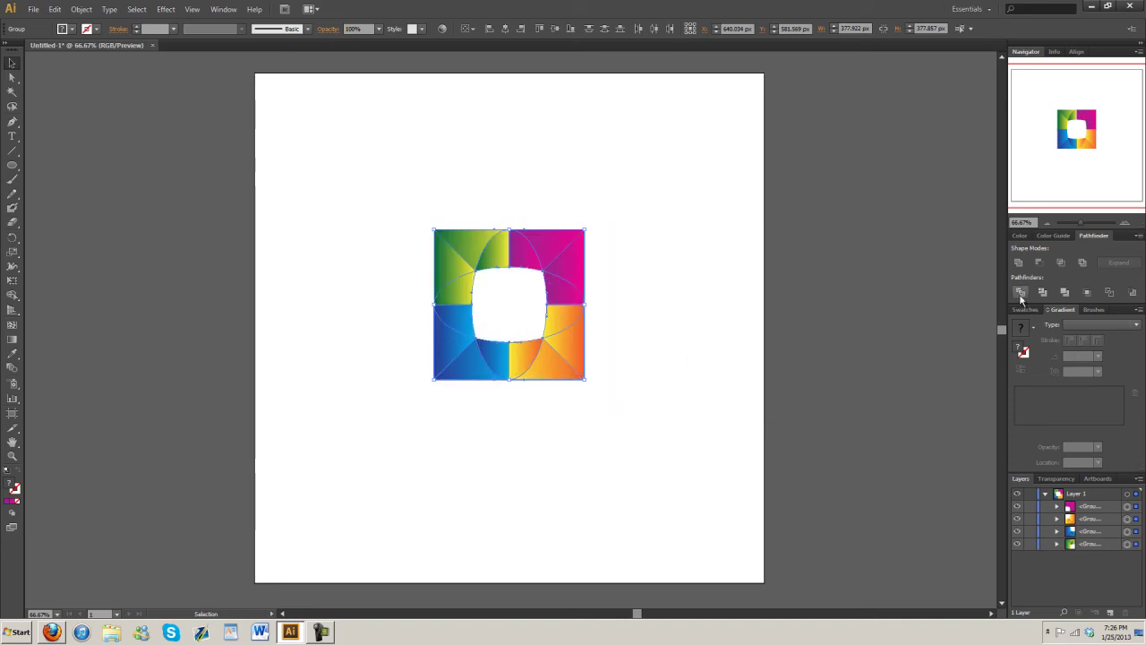
- Select all four quadrants and Merge them, after undoing a Unite that turned everything magenta
drag(402, 210, 674, 441)
click(1066, 293)
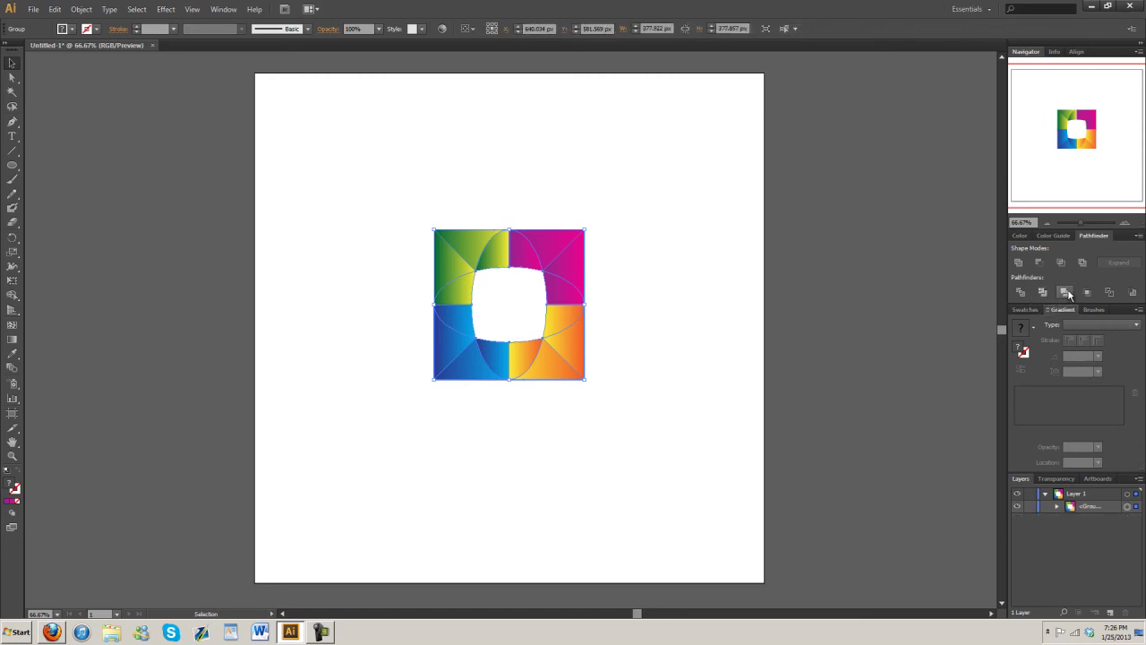
key(ctrl+z)
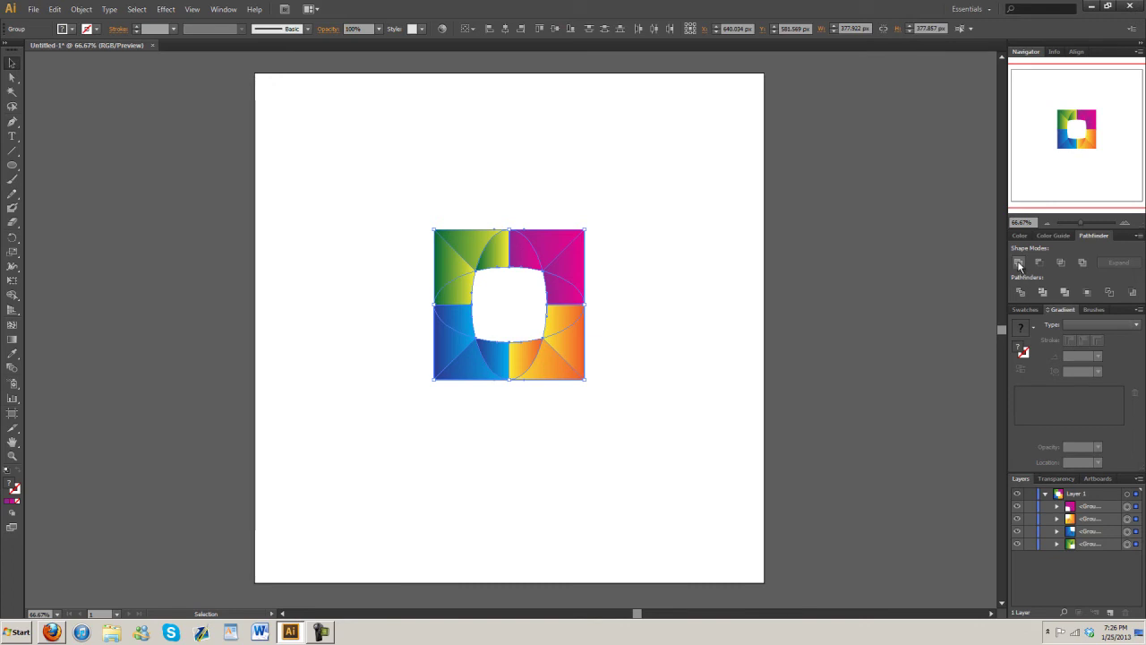
click(1018, 263)
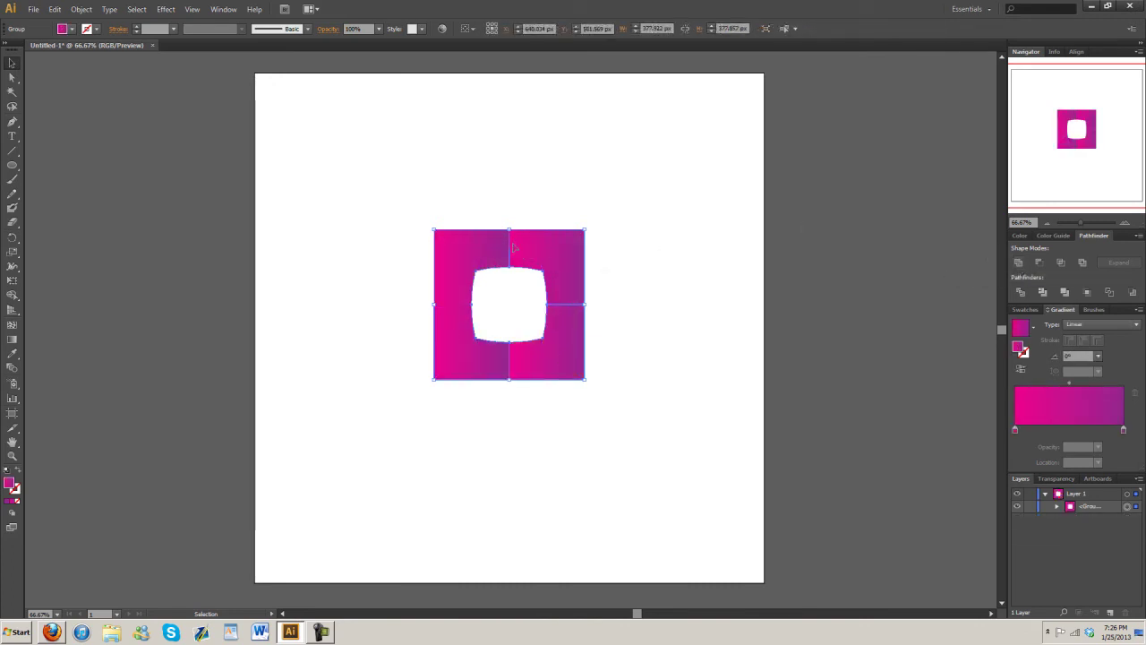
key(ctrl+z)
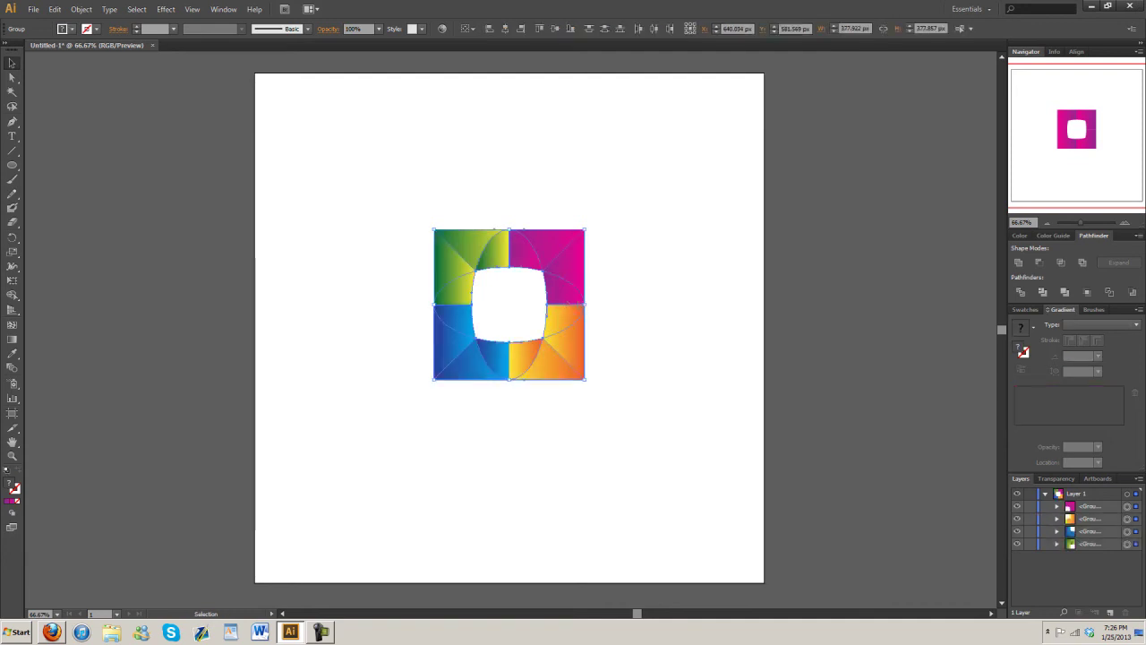
click(1066, 292)
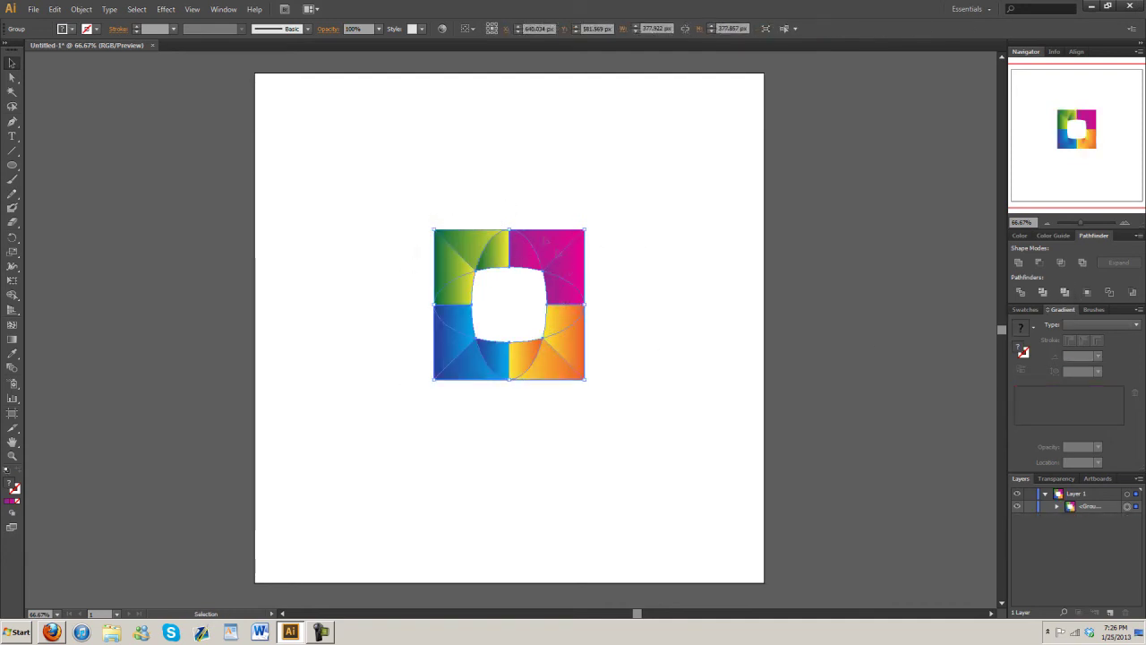
click(385, 395)
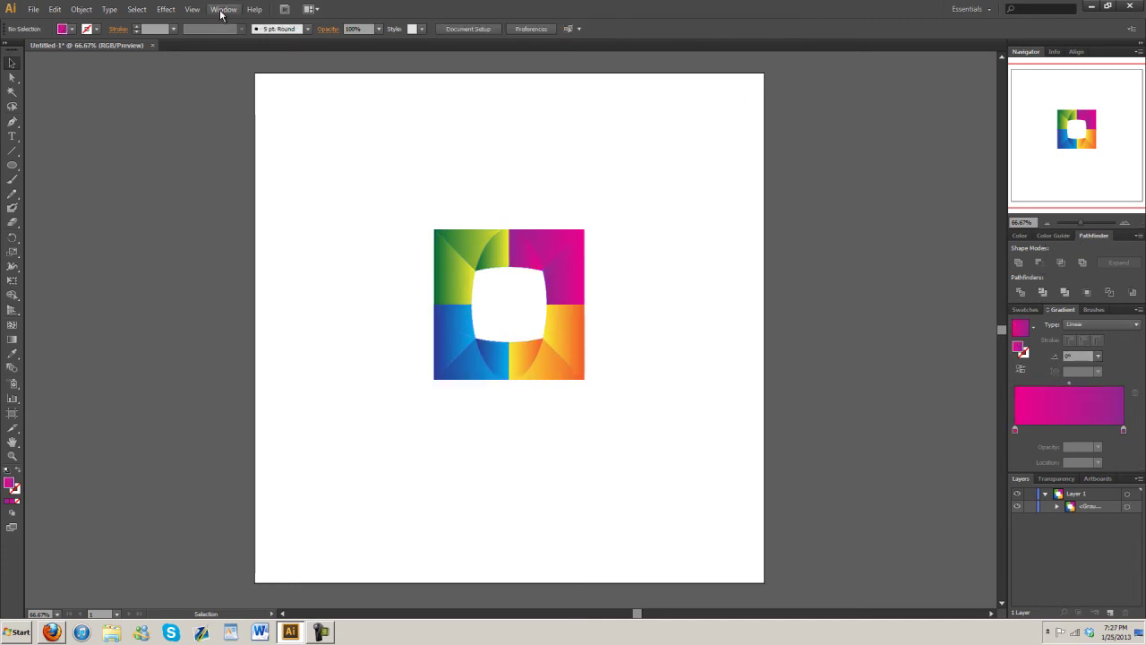
- Reselect the whole merged logo with a selection drag
click(222, 11)
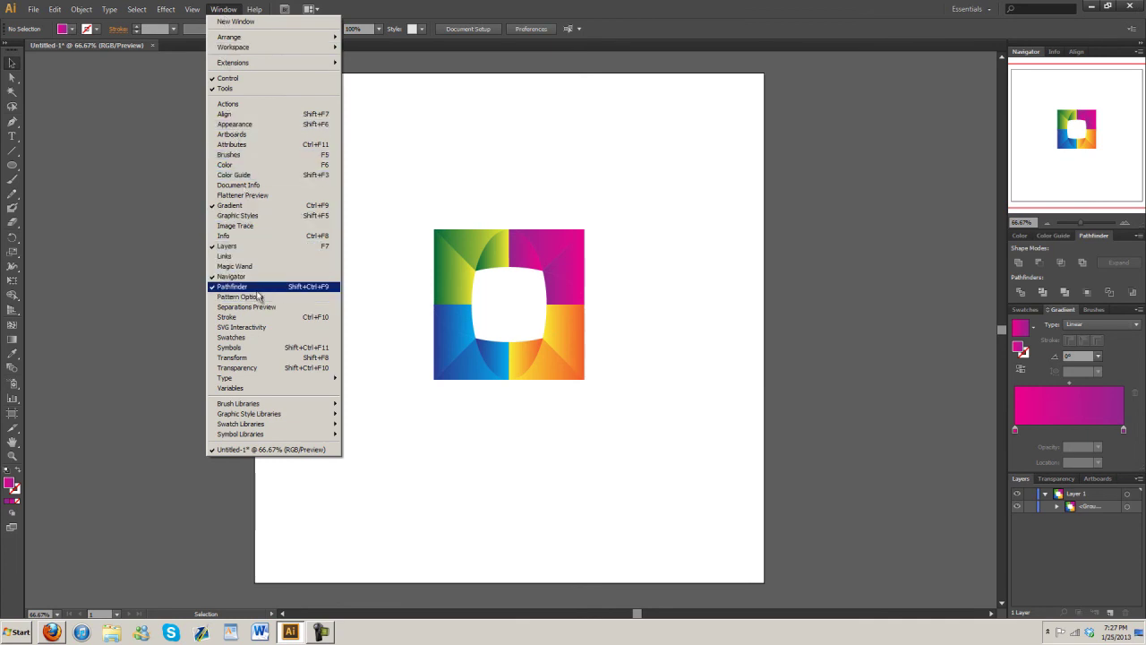
click(537, 409)
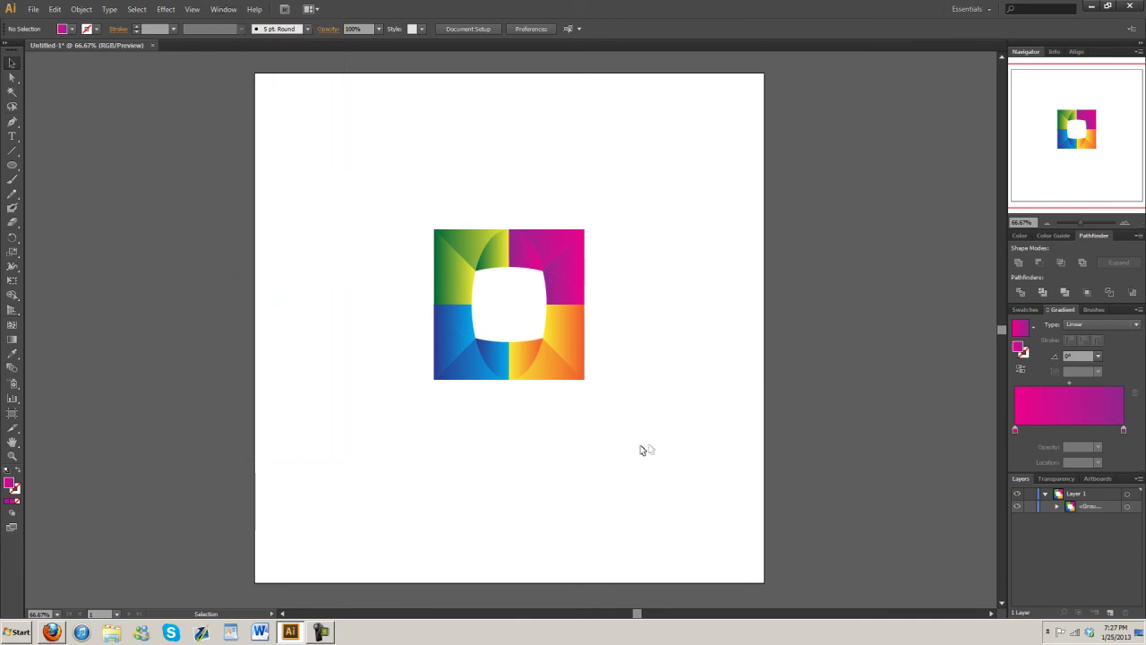
drag(622, 433, 341, 168)
click(218, 11)
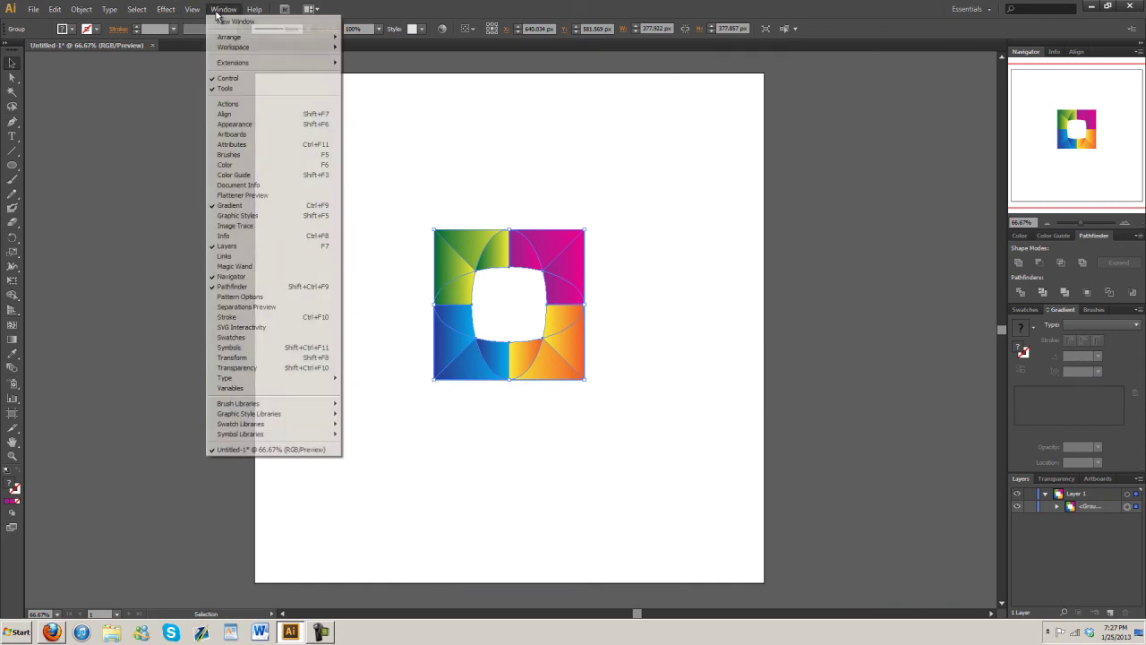
mouse_move(167, 11)
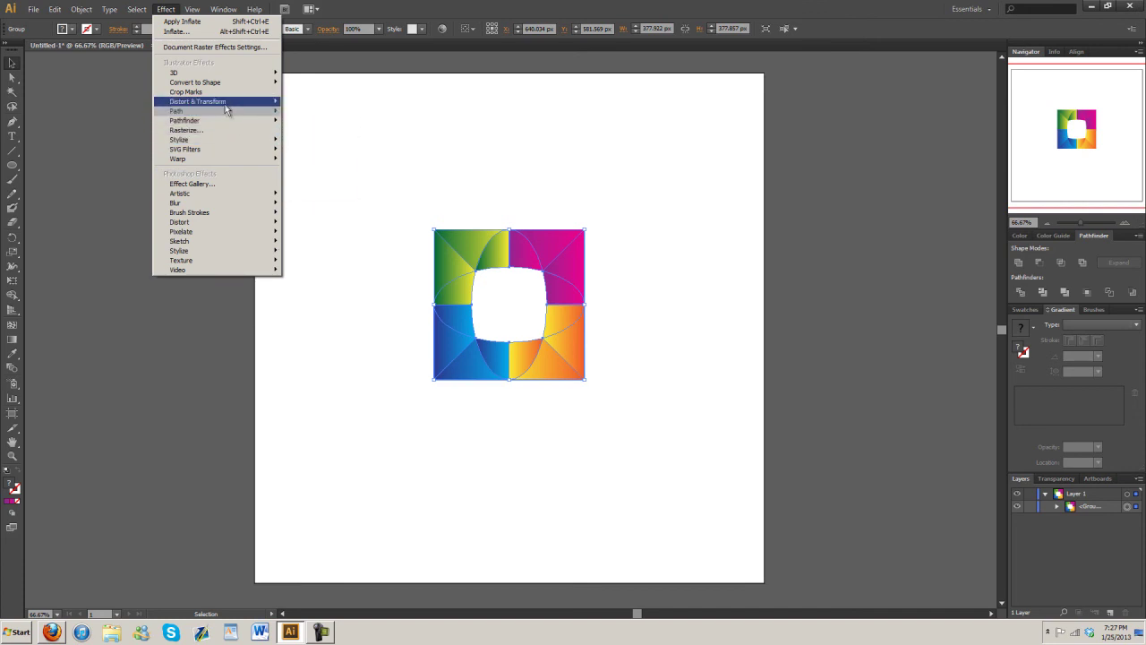
- Apply an Inflate warp to the logo and preview its bend
mouse_move(242, 161)
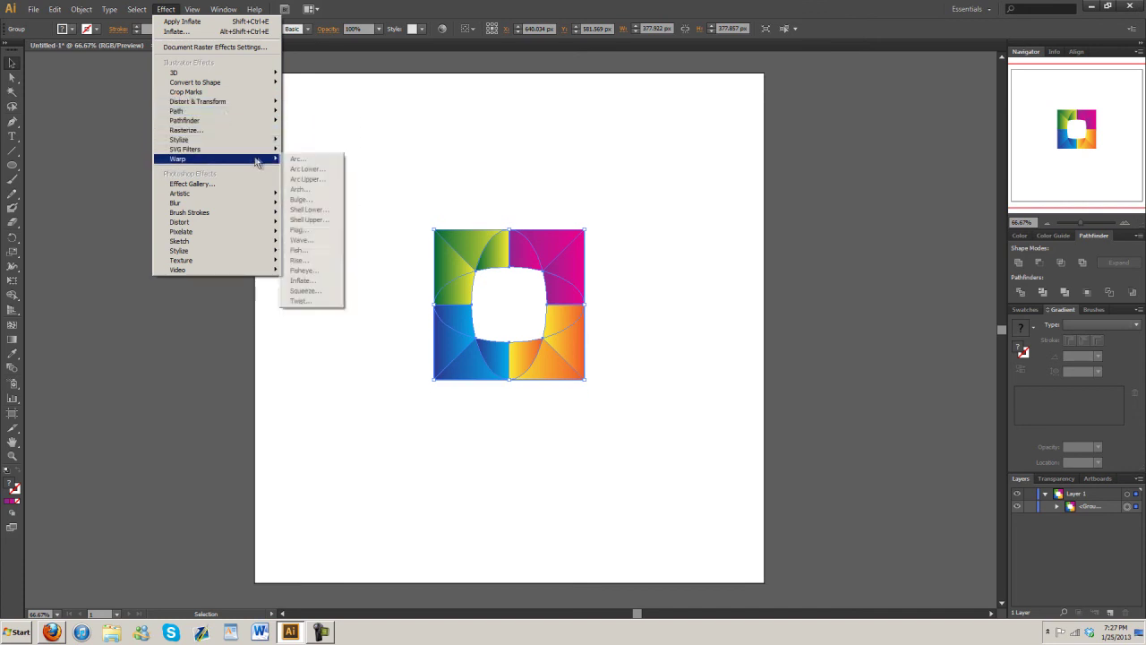
click(301, 281)
drag(713, 303, 726, 332)
click(630, 384)
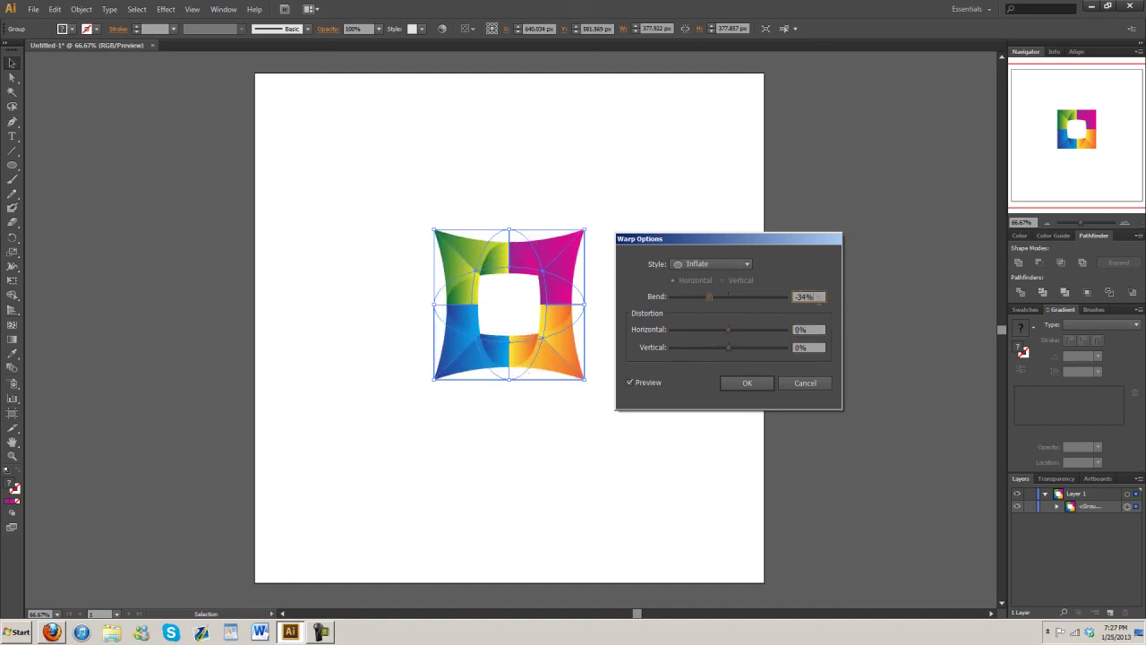
- Try Arc Lower, return to Inflate with a -18% bend, and apply it
click(688, 265)
click(702, 292)
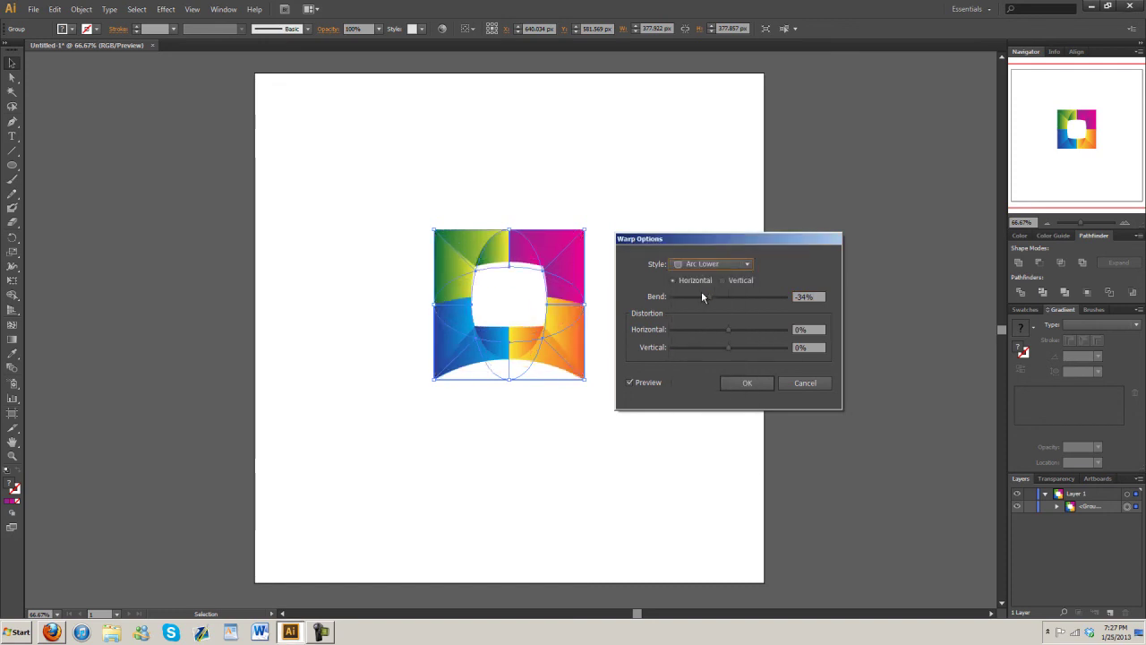
click(700, 265)
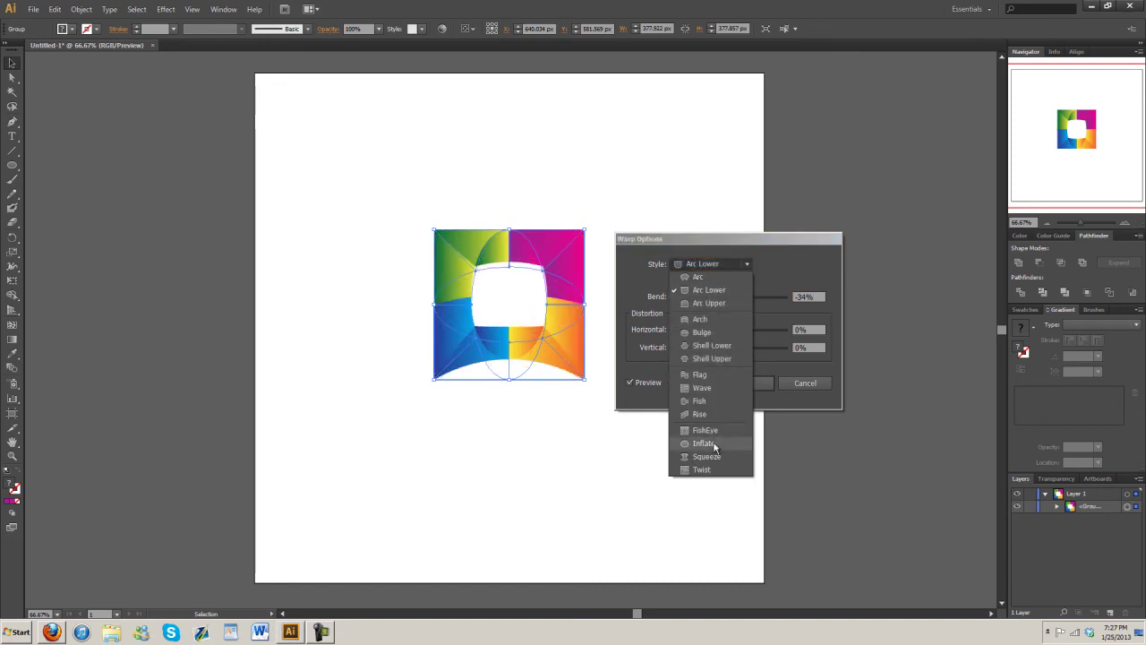
click(707, 444)
mouse_move(710, 296)
mouse_down()
mouse_move(746, 296)
mouse_move(719, 302)
mouse_up()
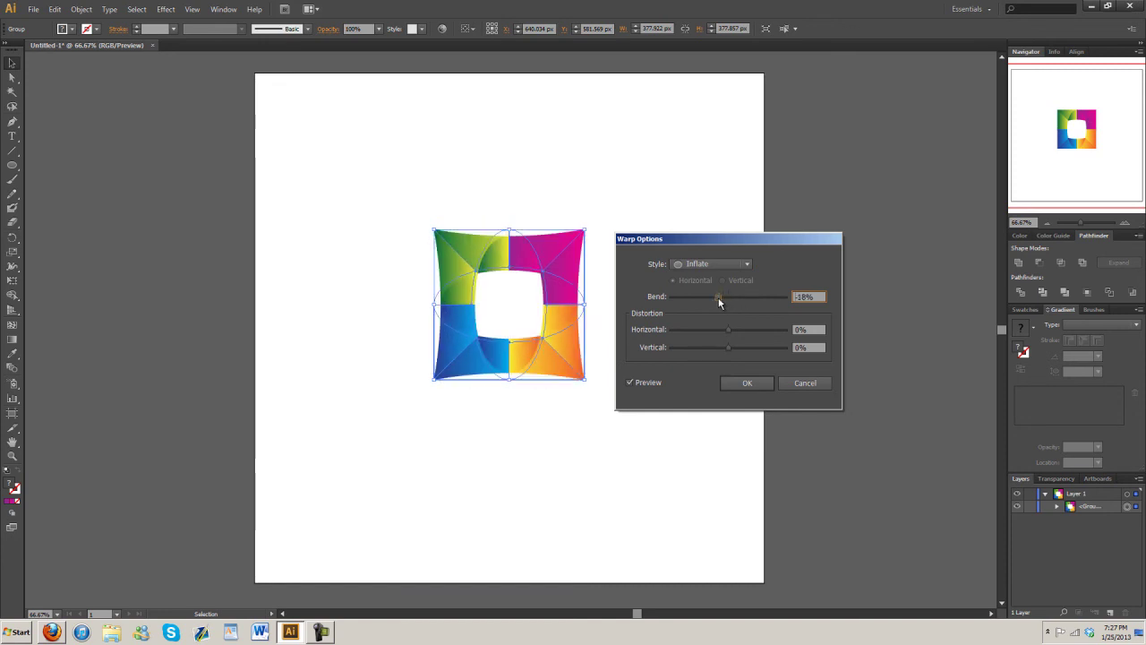
click(746, 383)
click(748, 384)
drag(704, 437, 388, 209)
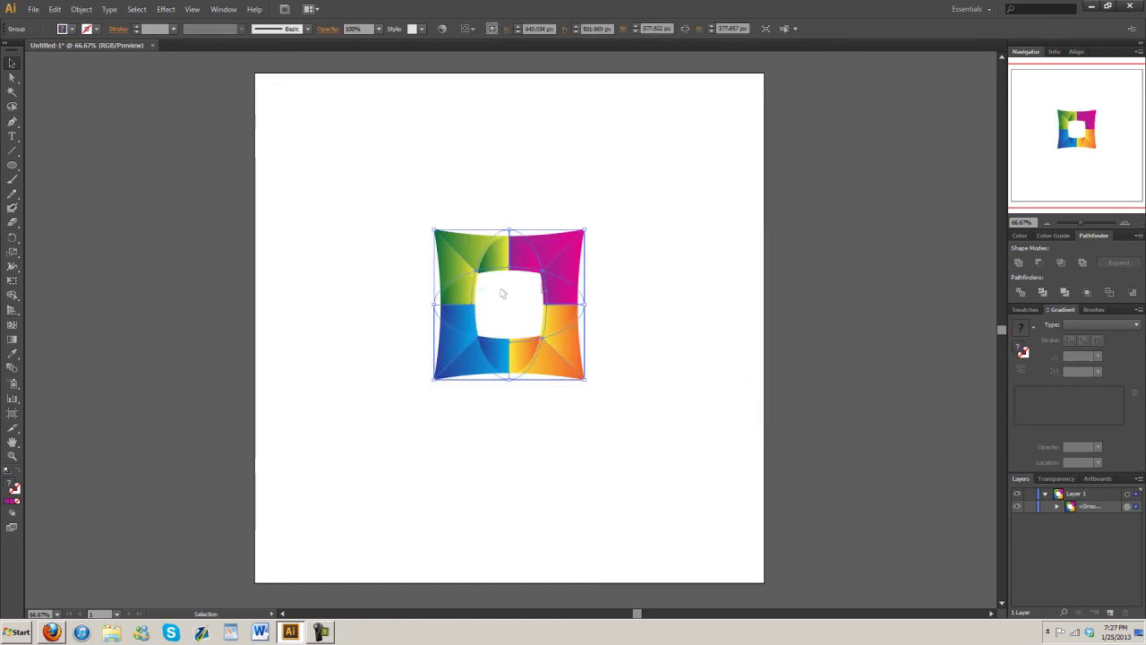
- Expand the warped logo's appearance via the Object menu, then check and deselect it
click(80, 9)
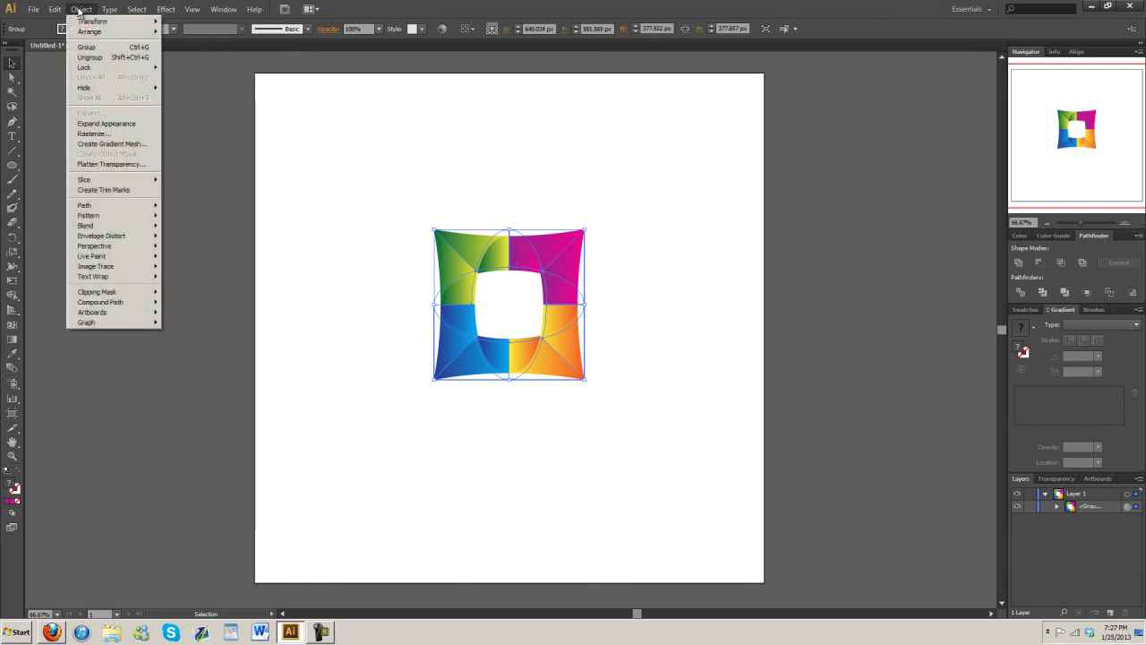
click(135, 123)
click(657, 242)
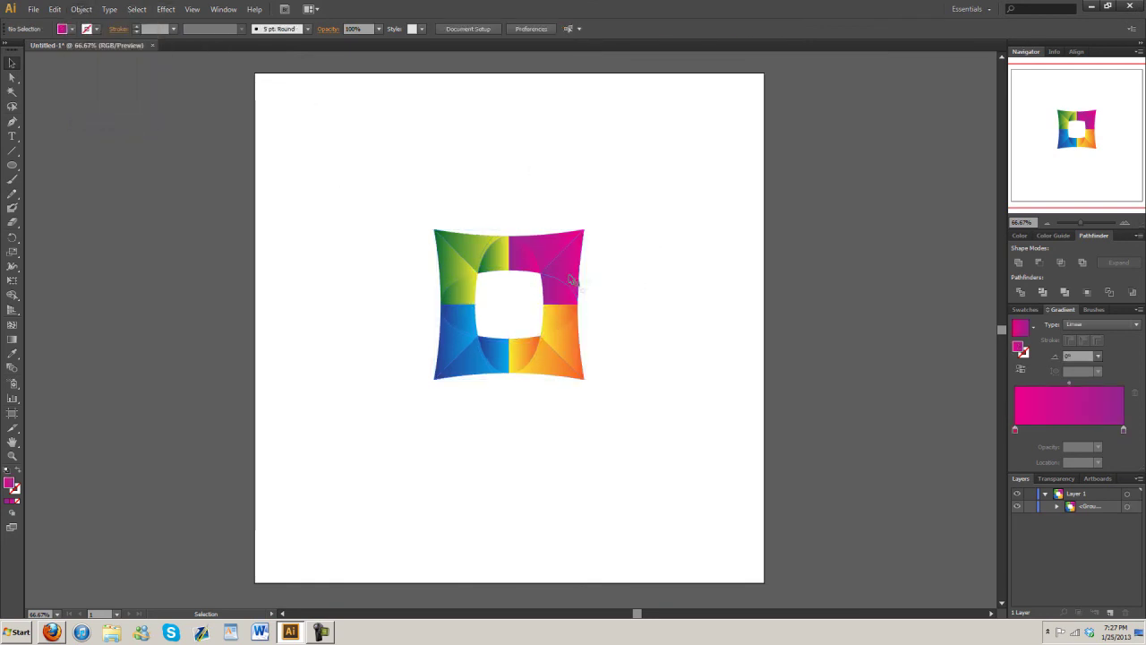
click(572, 283)
click(751, 335)
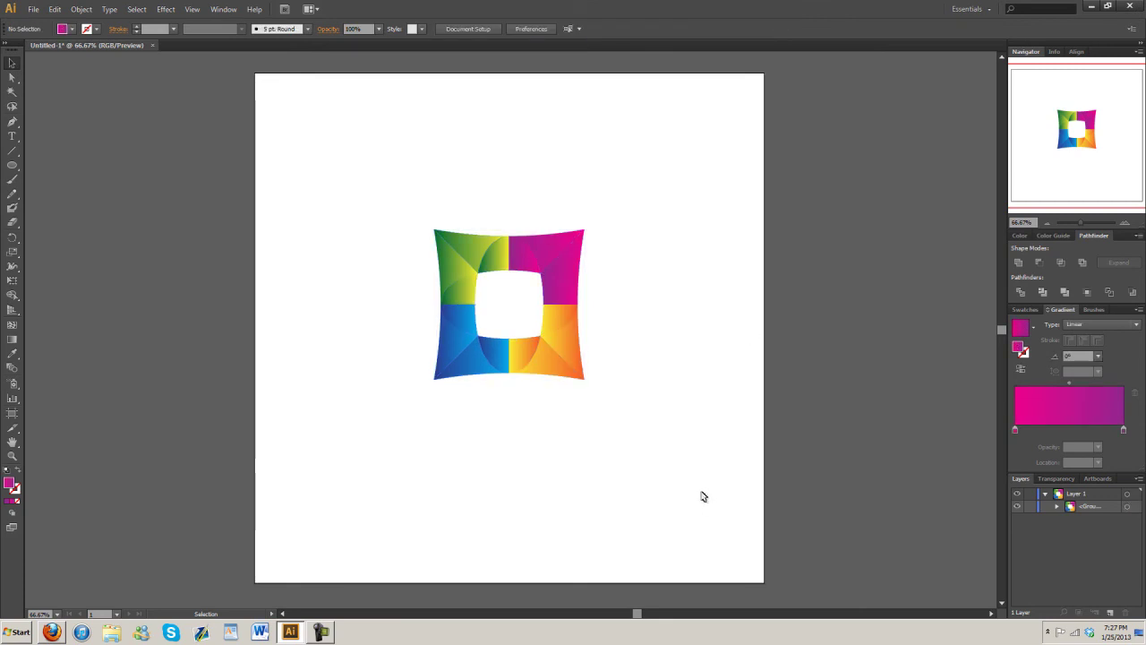